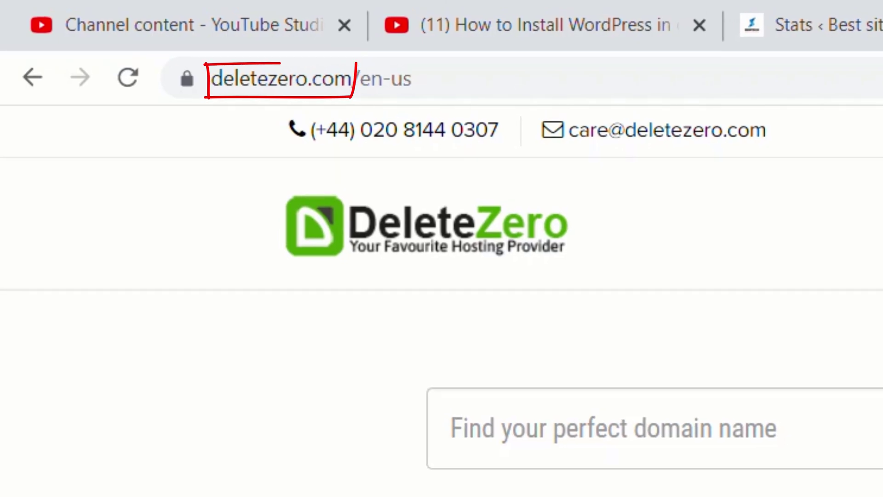
Step: Scroll through DeleteZero's .com/.net domain offers and hosting plan cards
{"action": "scroll", "coordinate": [441, 276], "scroll_direction": "down", "scroll_amount": 5}
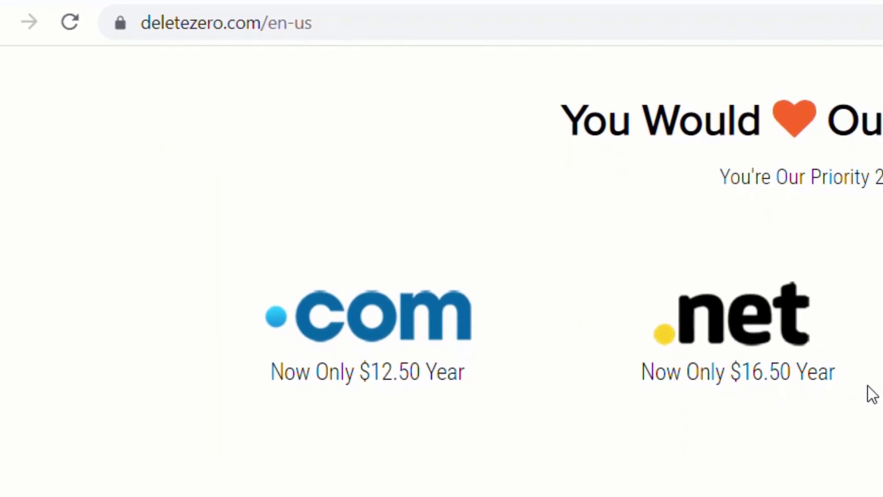
{"action": "scroll", "coordinate": [427, 230], "scroll_direction": "down", "scroll_amount": 5}
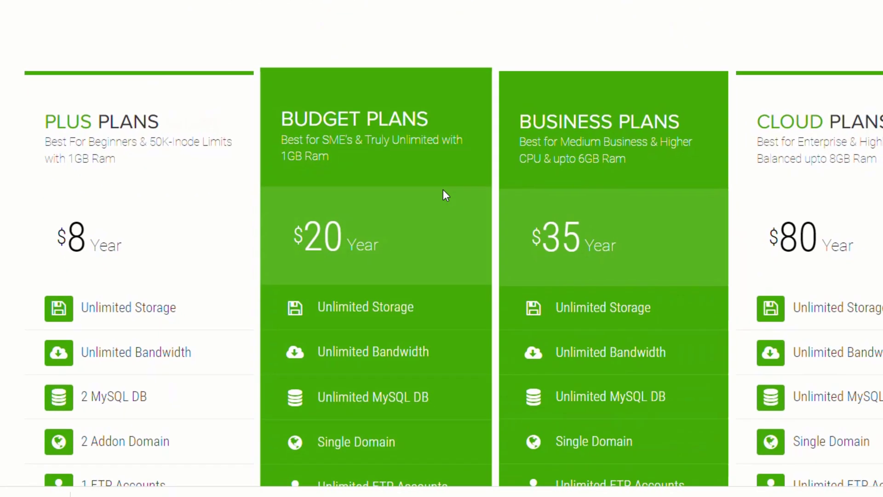
{"action": "scroll", "coordinate": [364, 156], "scroll_direction": "down", "scroll_amount": 3}
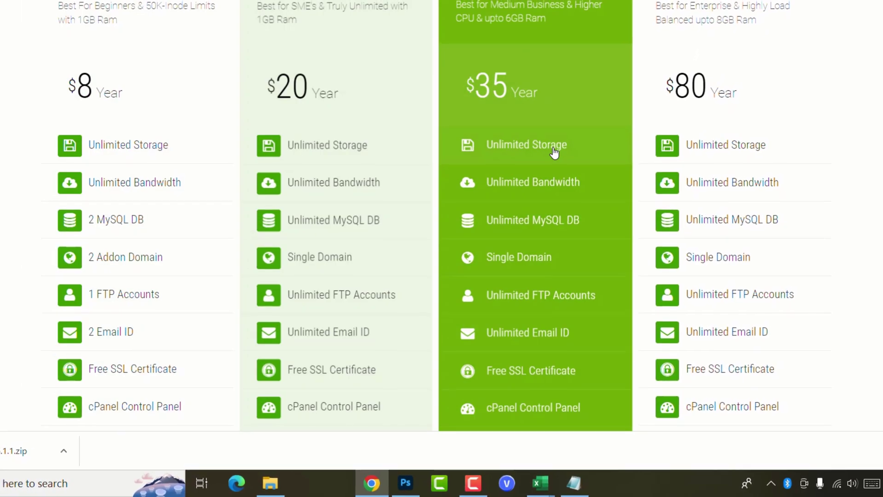
{"action": "scroll", "coordinate": [548, 184], "scroll_direction": "down", "scroll_amount": 5}
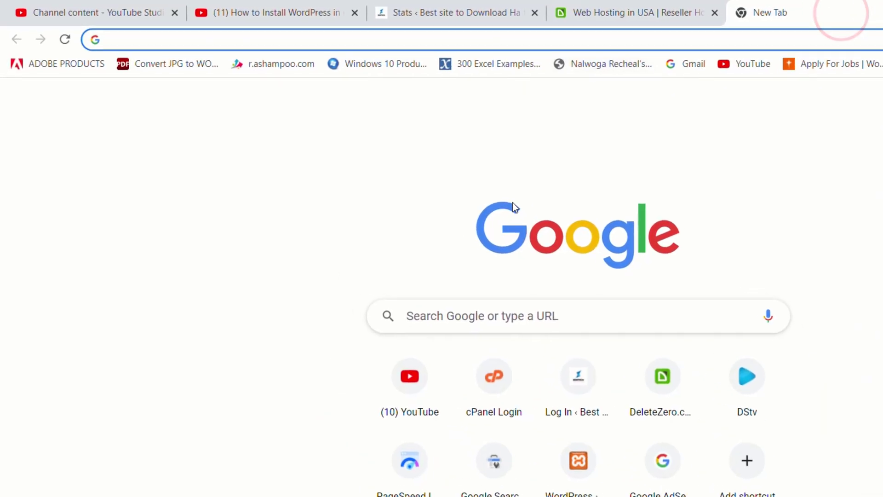
Step: Go to wordpress.org and open the Get WordPress download page
{"action": "type", "text": "wordpress.org"}
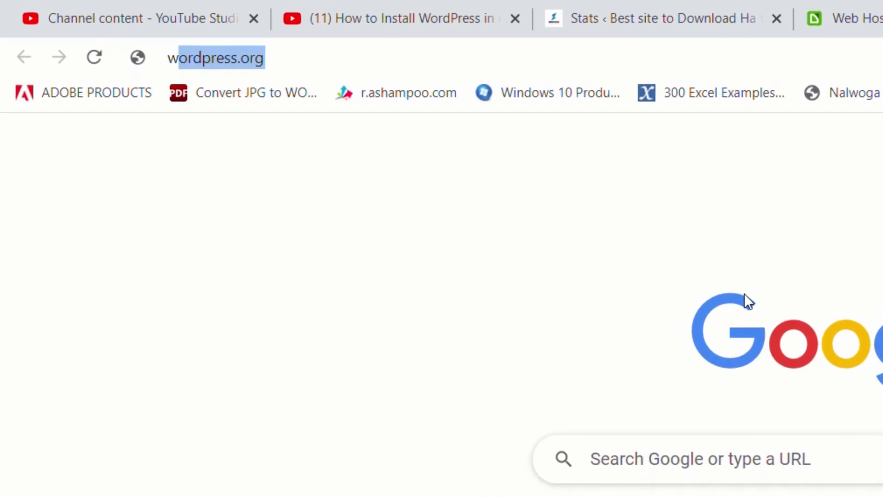
{"action": "key", "text": "Return"}
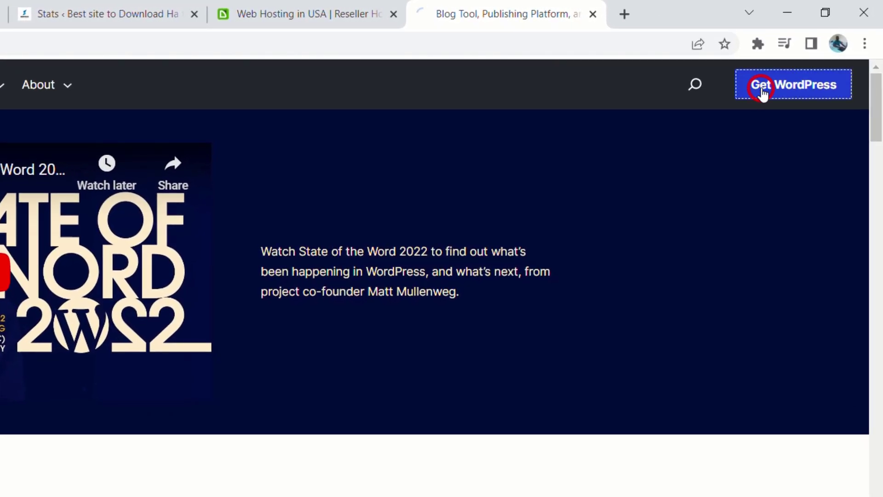
{"action": "left_click", "coordinate": [762, 91]}
{"action": "scroll", "coordinate": [244, 177], "scroll_direction": "down", "scroll_amount": 5}
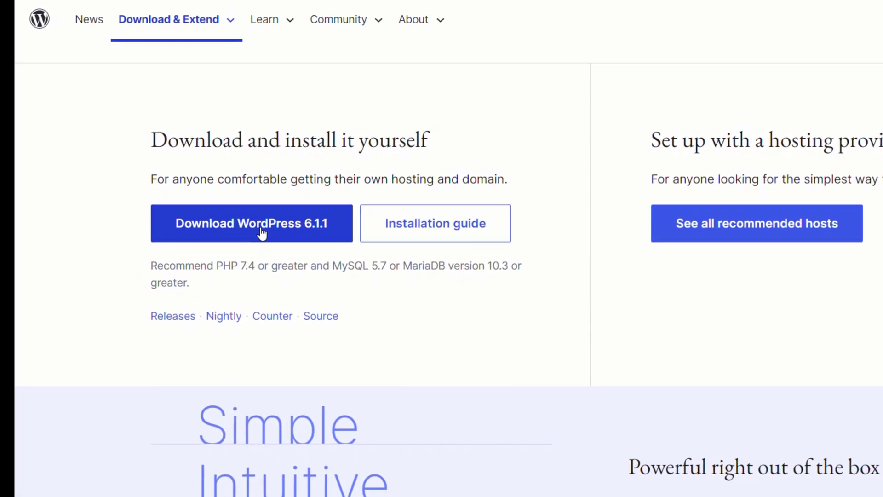
Step: Download the WordPress 6.1.1 zip to the Desktop and show it in its folder
{"action": "left_click", "coordinate": [263, 231]}
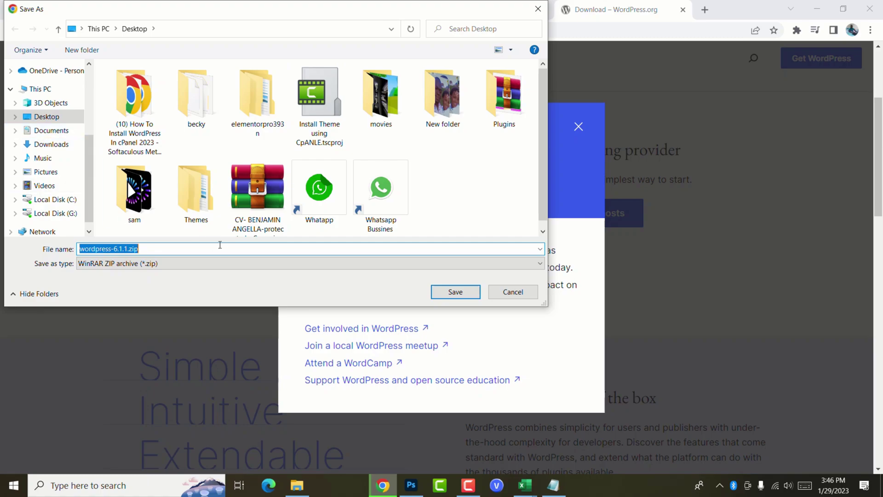
{"action": "left_click", "coordinate": [443, 291]}
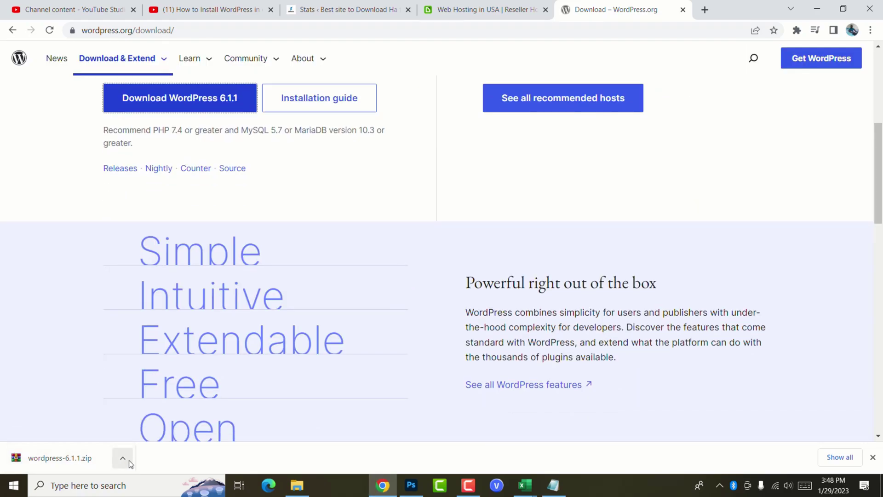
{"action": "left_click", "coordinate": [129, 460]}
{"action": "left_click", "coordinate": [146, 420]}
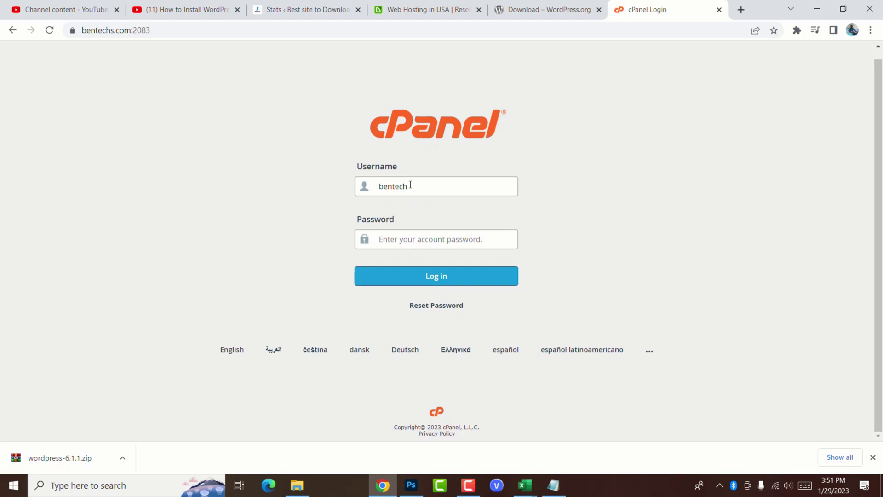
Step: Sign in to cPanel with the account password and open File Manager
{"action": "key", "text": "Tab"}
{"action": "type", "text": "•••"}
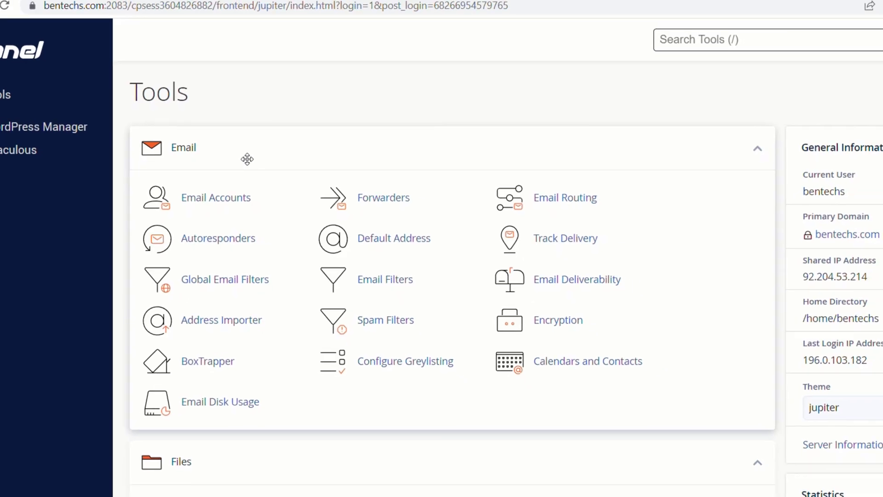
{"action": "scroll", "coordinate": [247, 158], "scroll_direction": "down", "scroll_amount": 5}
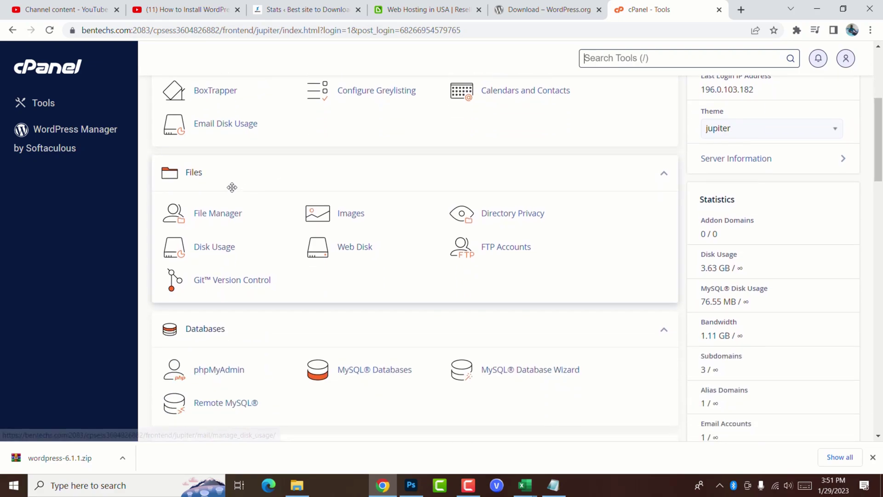
{"action": "left_click", "coordinate": [212, 214]}
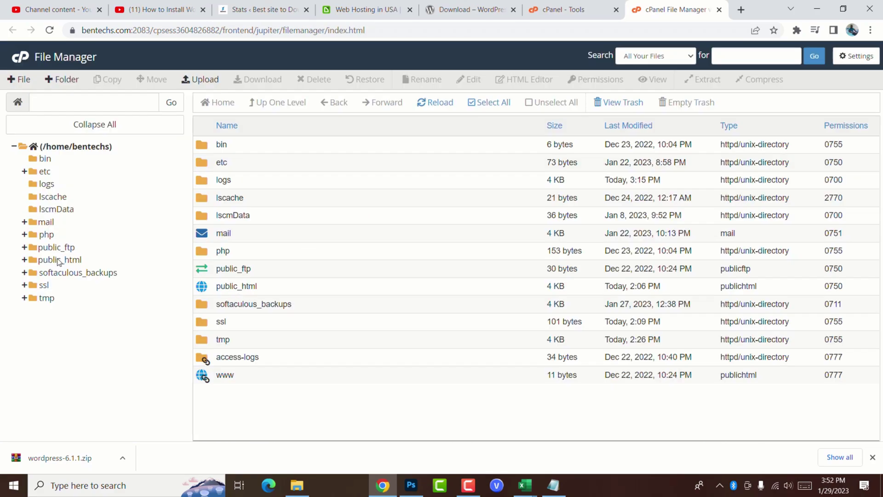
Step: Open public_html/blog.bentechs.com and confirm the live site lists only cgi-bin
{"action": "left_click", "coordinate": [50, 263]}
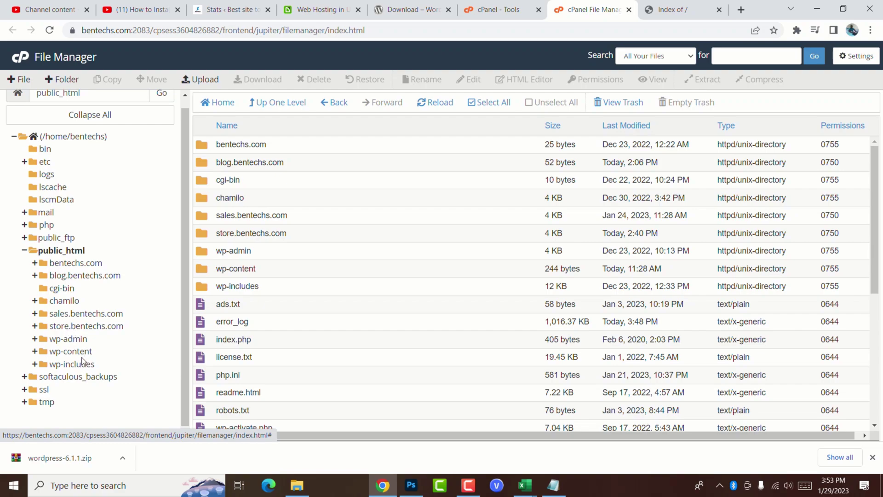
{"action": "left_click", "coordinate": [70, 275]}
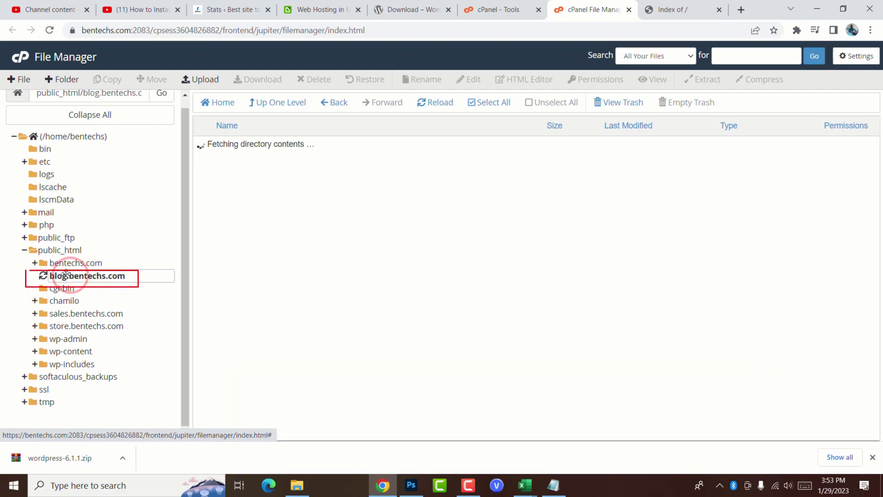
{"action": "left_click", "coordinate": [686, 6]}
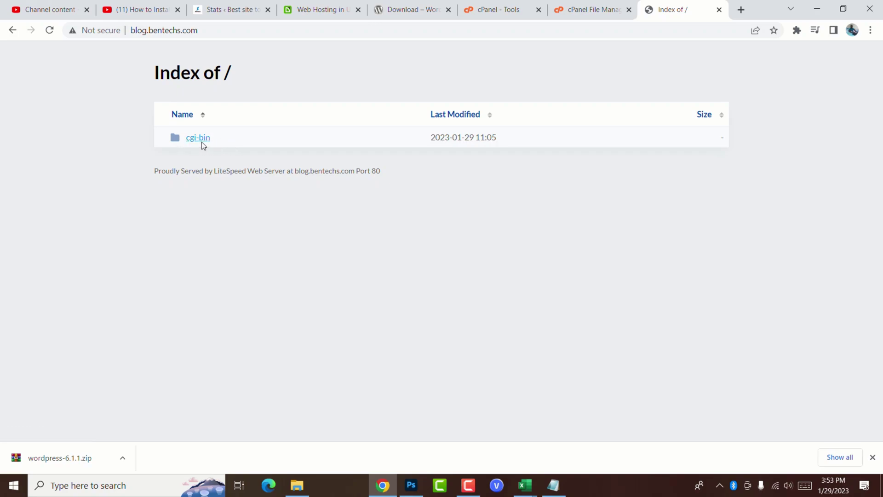
{"action": "left_click", "coordinate": [580, 6]}
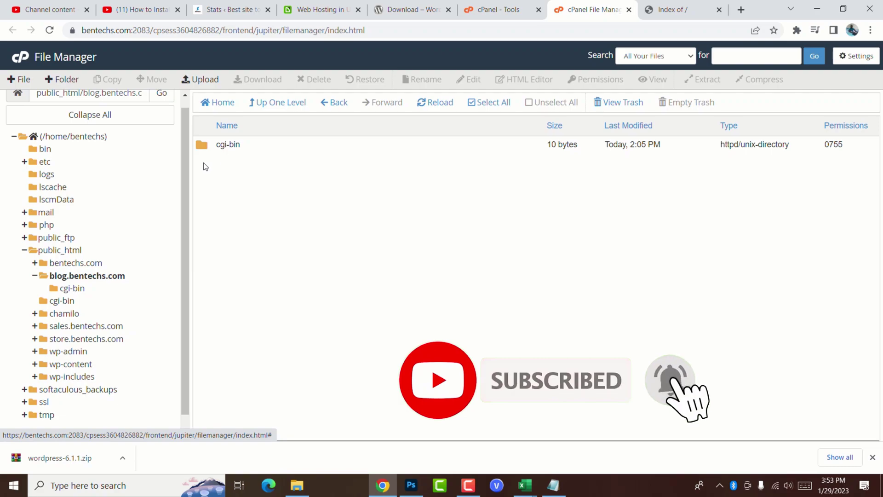
Step: Drag wordpress-6.1.1.zip from the desktop onto blog.bentechs.com's upload page until 100% complete
{"action": "left_click", "coordinate": [206, 80]}
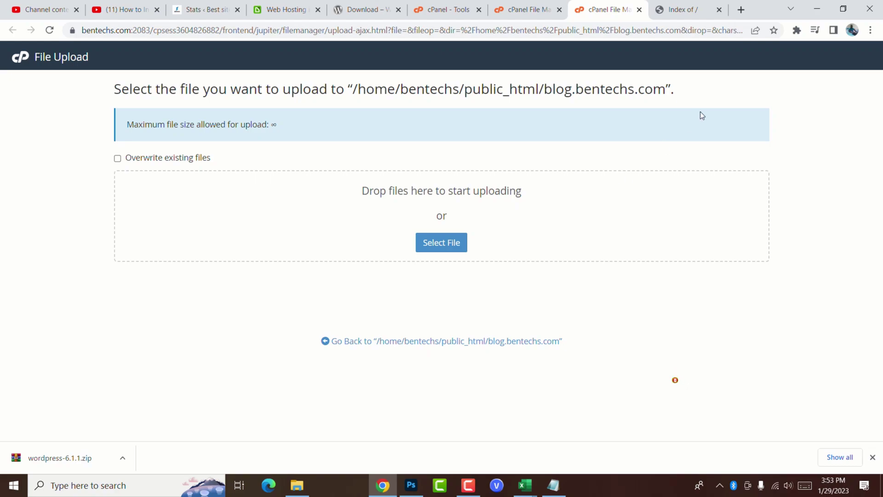
{"action": "left_click_drag", "start_coordinate": [764, 9], "coordinate": [495, 6]}
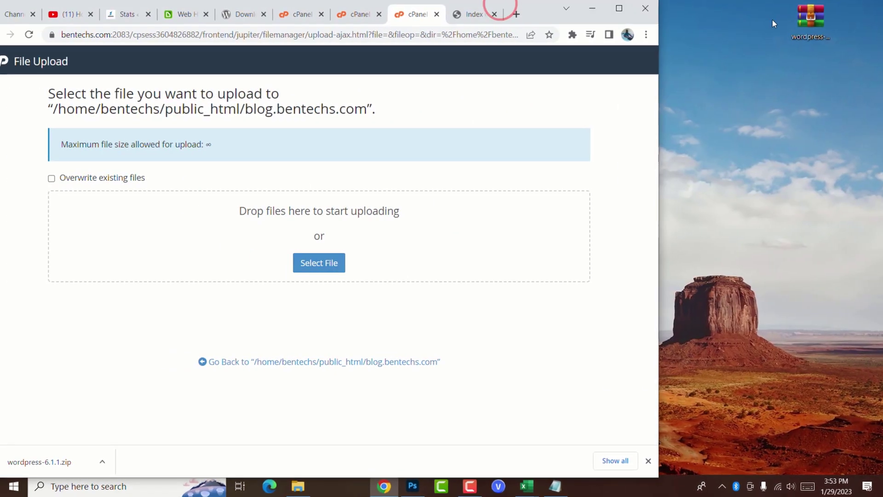
{"action": "left_click_drag", "start_coordinate": [804, 18], "coordinate": [338, 256]}
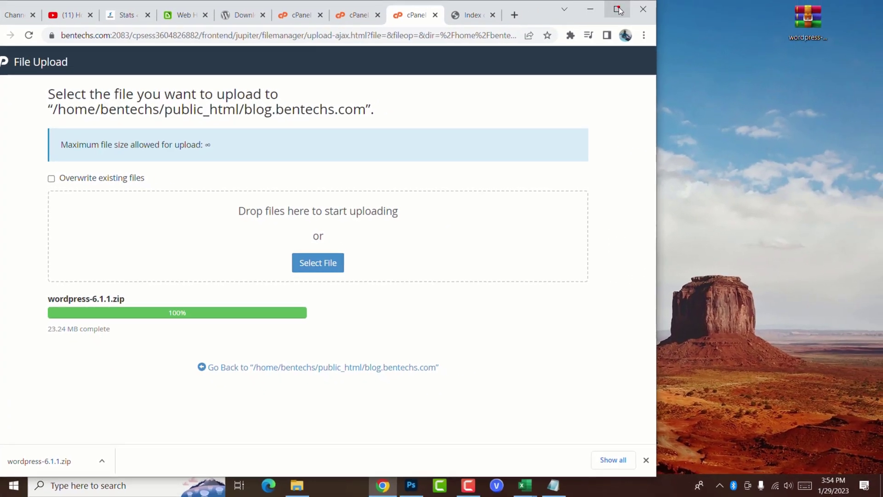
{"action": "left_click", "coordinate": [619, 10]}
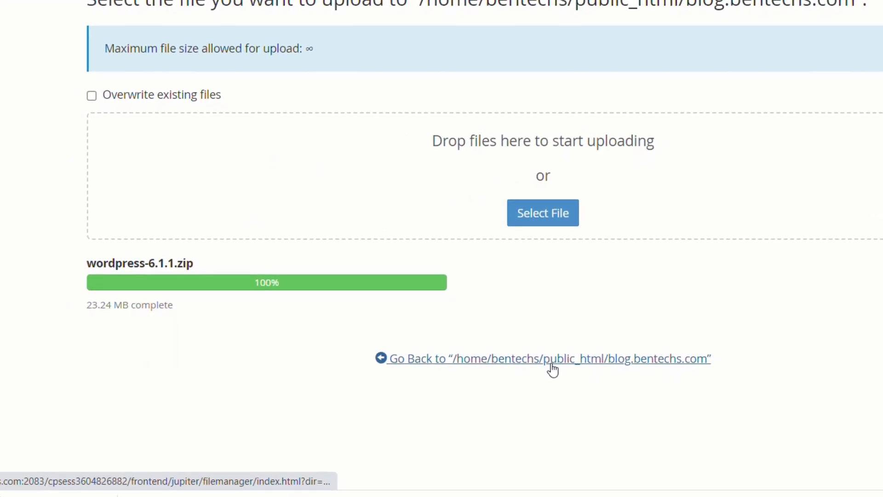
Step: Extract wordpress-6.1.1.zip in blog.bentechs.com and reload to reveal the new wordpress folder
{"action": "left_click", "coordinate": [550, 364]}
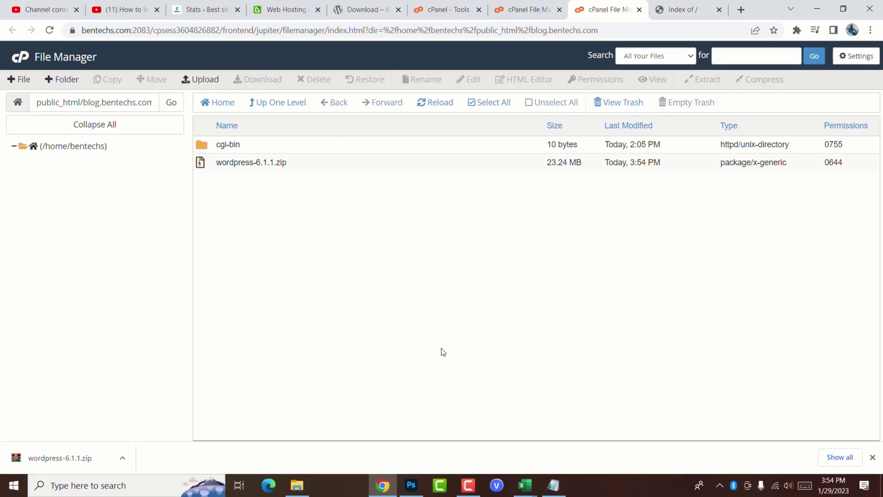
{"action": "right_click", "coordinate": [246, 161]}
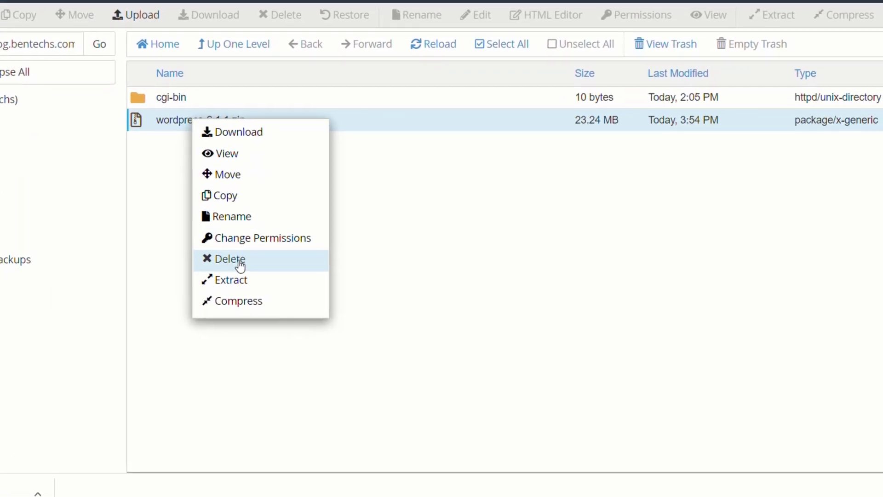
{"action": "left_click", "coordinate": [227, 280]}
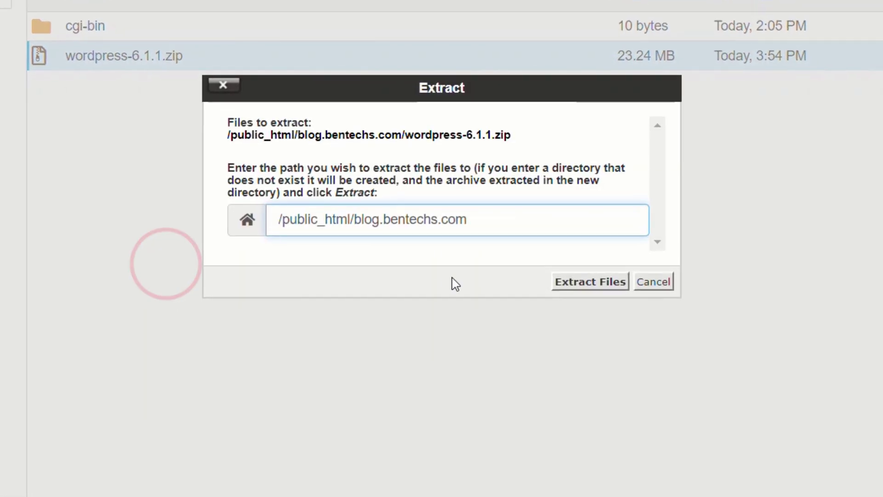
{"action": "left_click", "coordinate": [593, 282]}
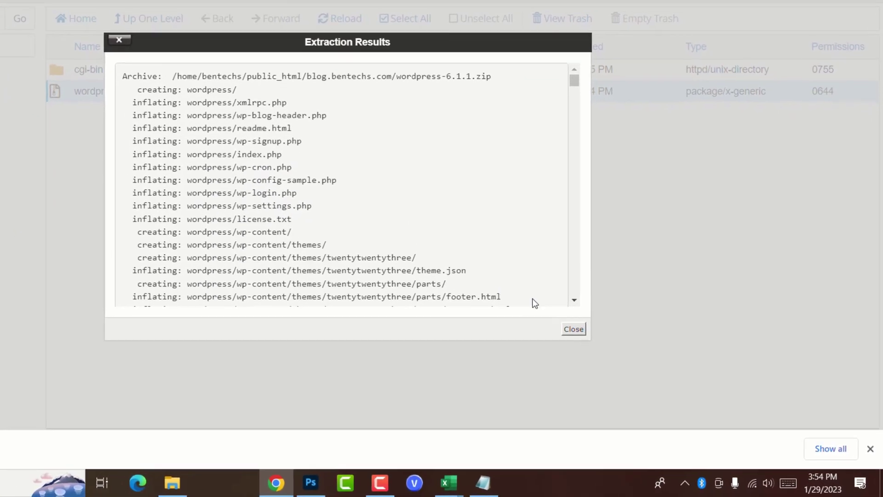
{"action": "left_click", "coordinate": [574, 329]}
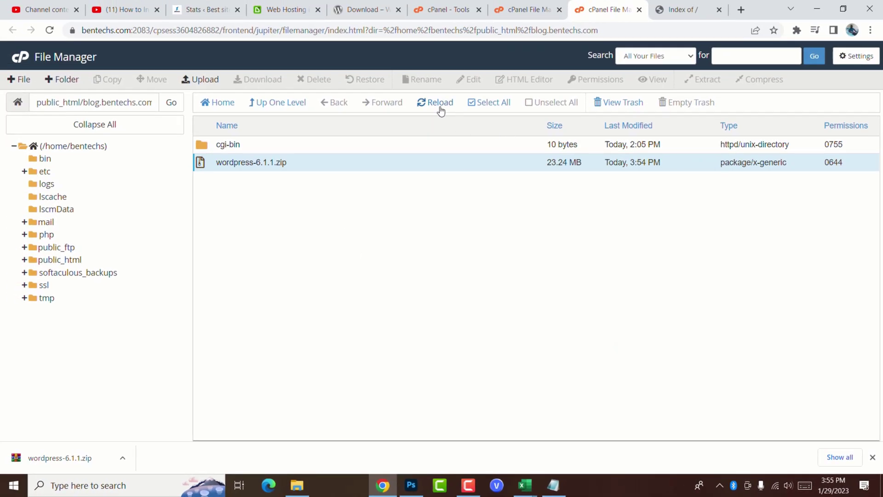
{"action": "left_click", "coordinate": [440, 103]}
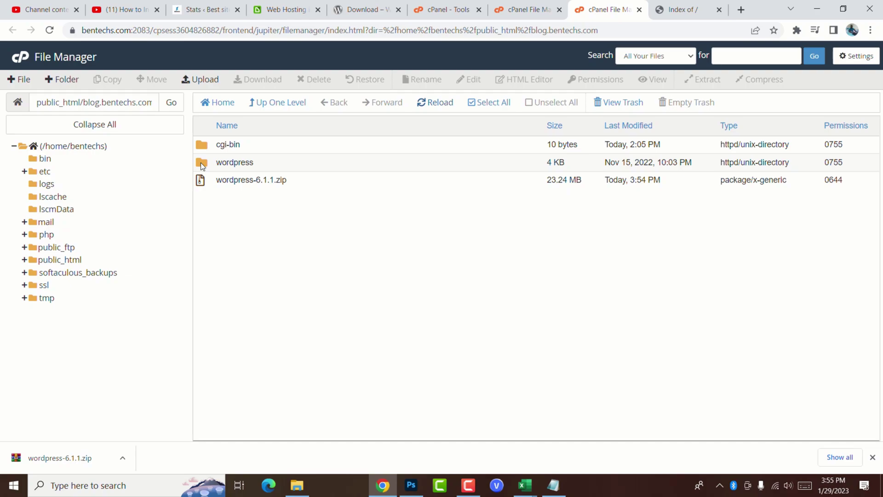
Step: Move all files from the wordpress folder up into blog.bentechs.com by removing /wordpress from the path
{"action": "double_click", "coordinate": [200, 162]}
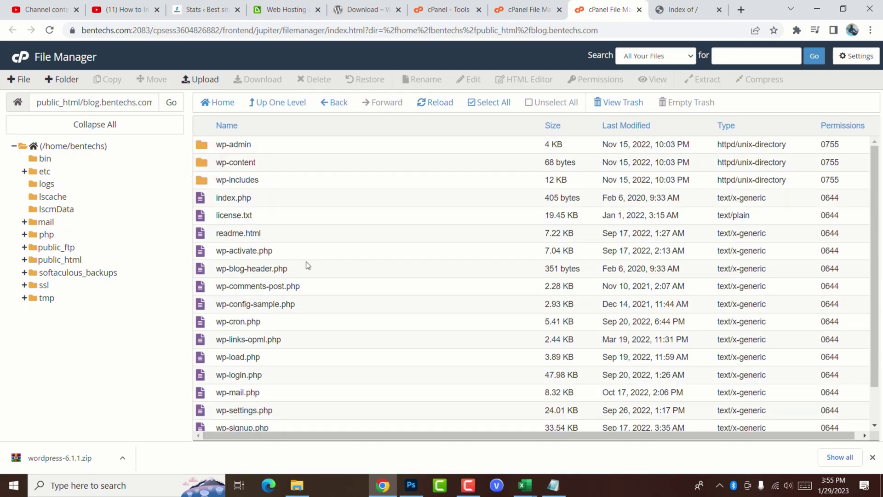
{"action": "left_click", "coordinate": [483, 103]}
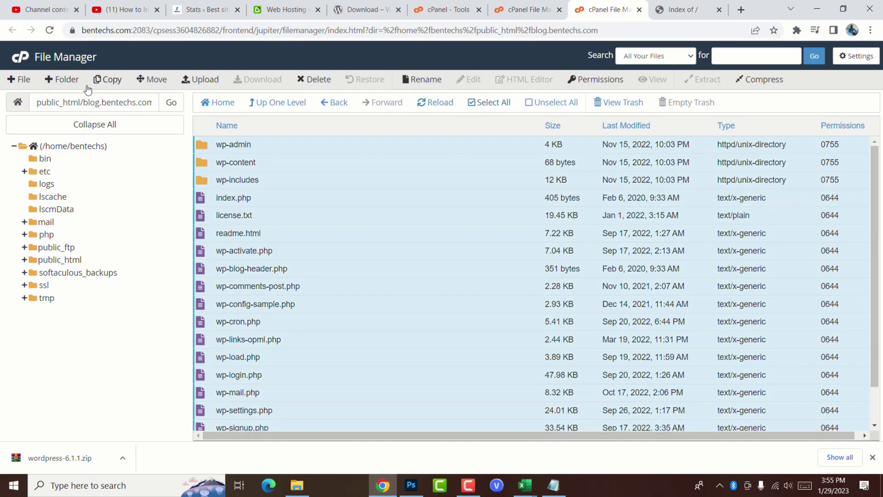
{"action": "left_click", "coordinate": [157, 81]}
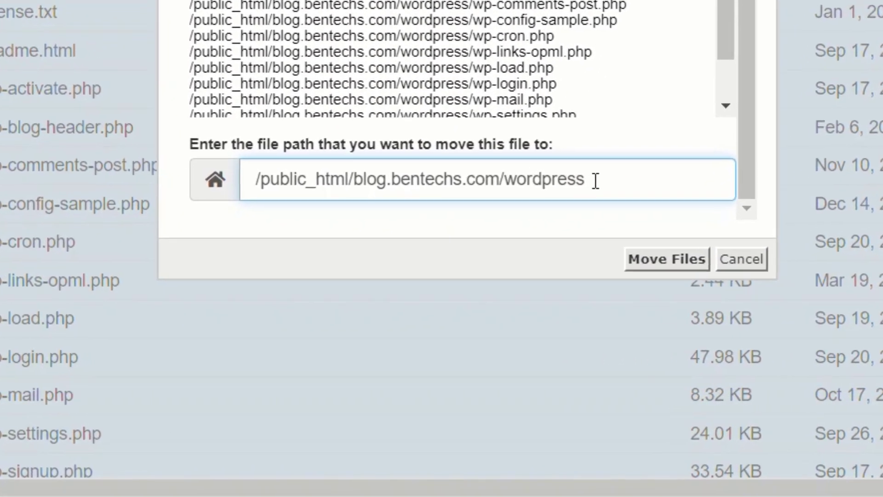
{"action": "left_click_drag", "start_coordinate": [548, 227], "coordinate": [490, 226]}
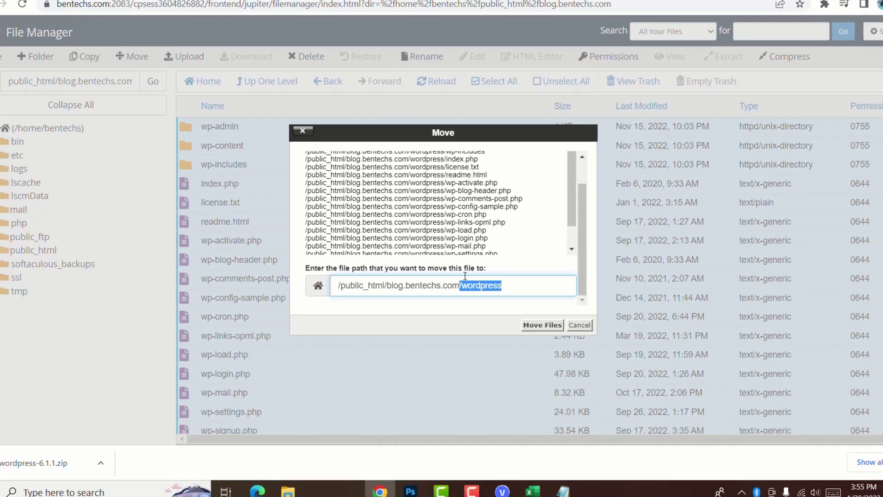
{"action": "key", "text": "BackSpace"}
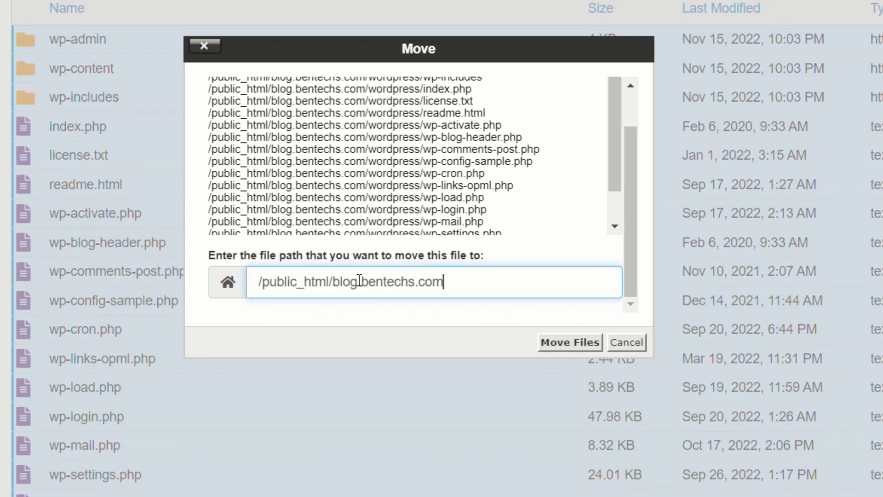
{"action": "double_click", "coordinate": [457, 282]}
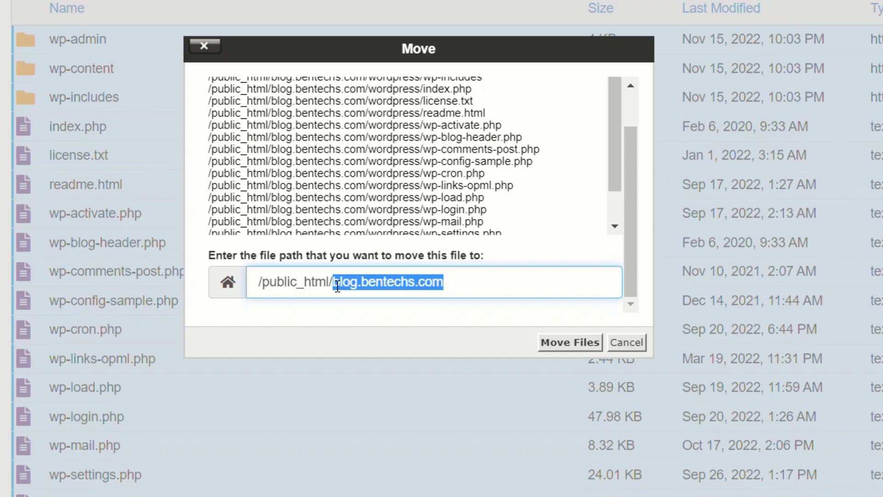
{"action": "left_click", "coordinate": [403, 282]}
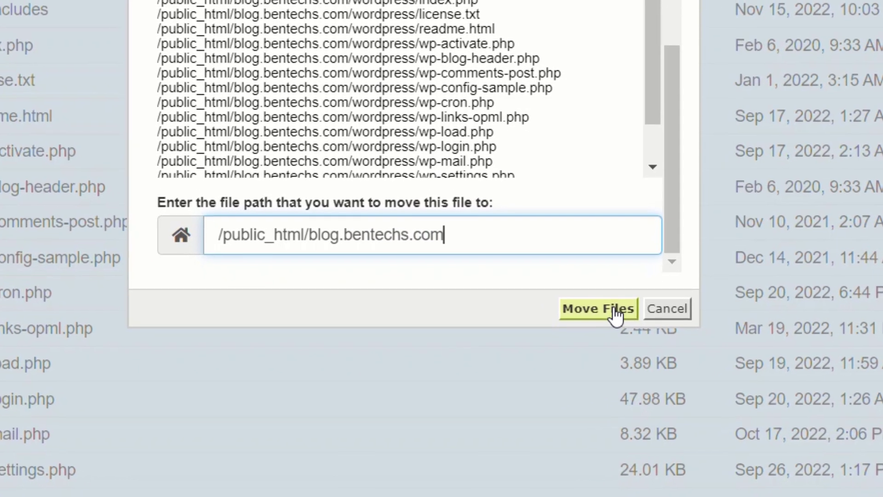
{"action": "left_click", "coordinate": [614, 313]}
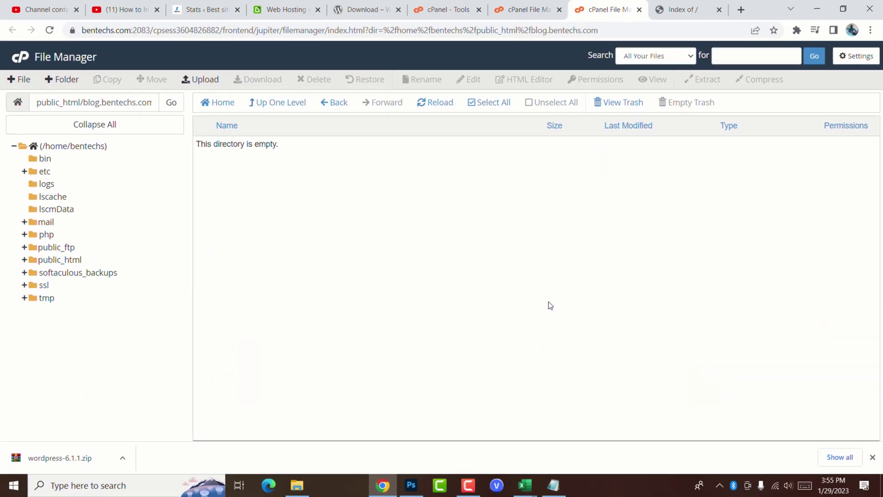
Step: Delete the wordpress-6.1.1.zip archive from blog.bentechs.com
{"action": "left_click", "coordinate": [340, 102]}
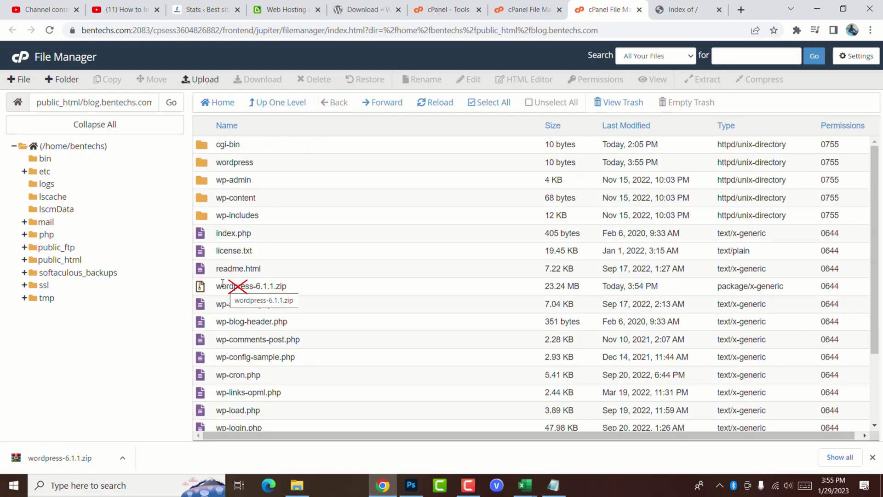
{"action": "left_click", "coordinate": [235, 286]}
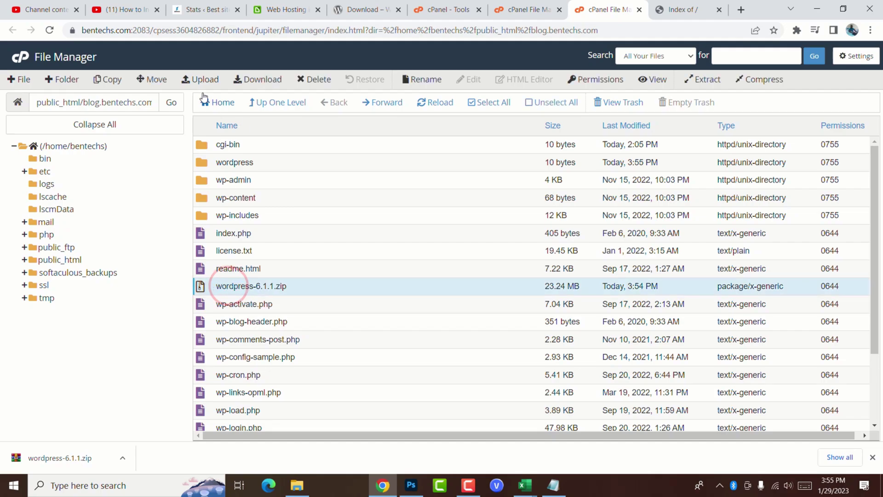
{"action": "left_click", "coordinate": [314, 79]}
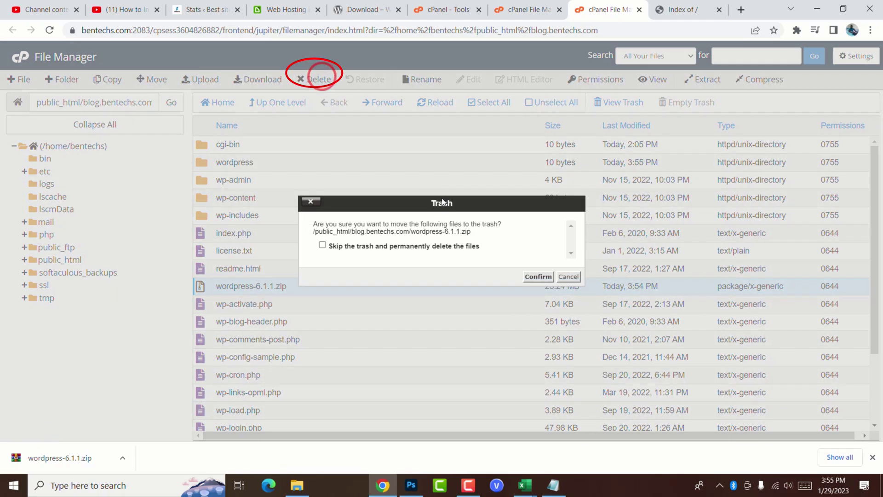
{"action": "left_click", "coordinate": [543, 277]}
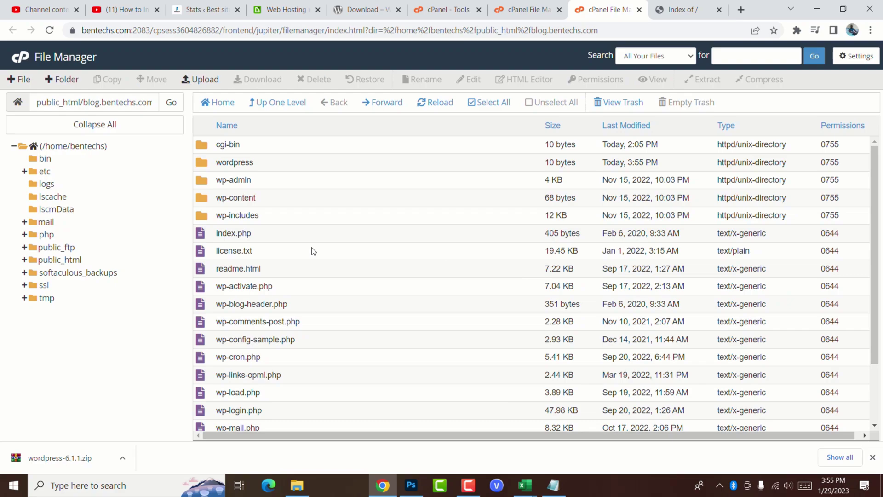
Step: Delete the empty wordpress folder, leaving the WordPress files and cgi-bin
{"action": "left_click", "coordinate": [202, 163]}
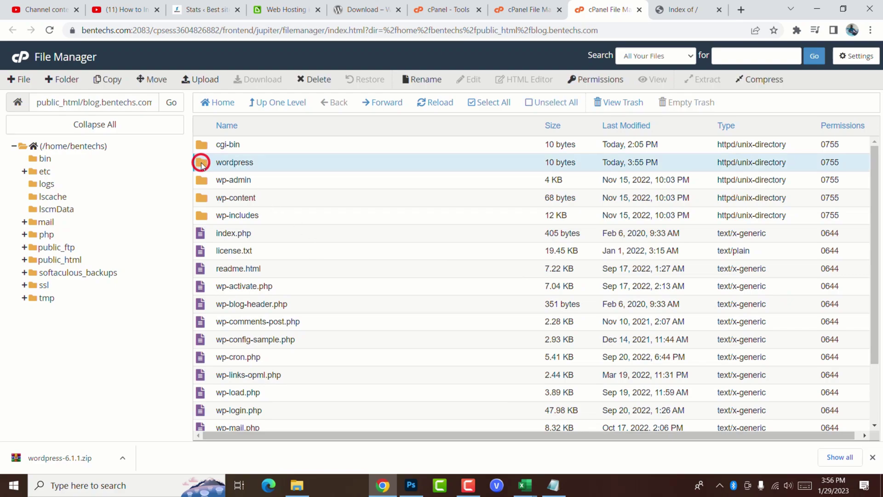
{"action": "left_click", "coordinate": [315, 80]}
{"action": "left_click", "coordinate": [539, 276]}
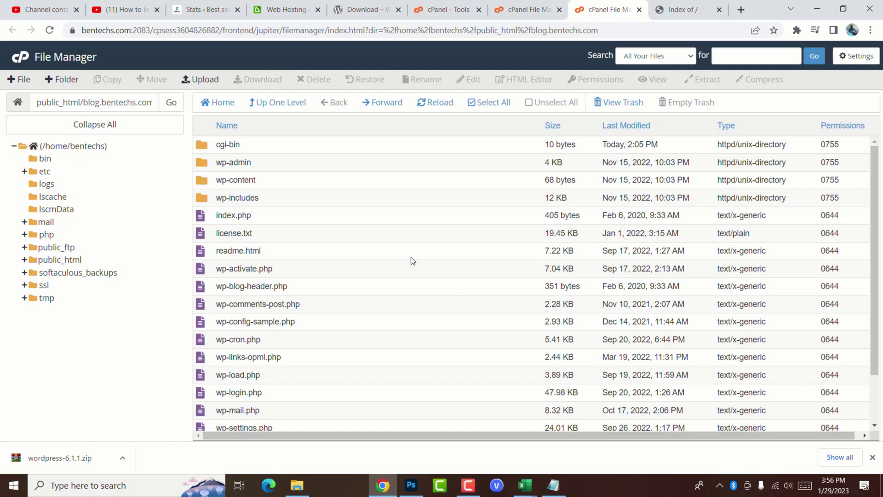
{"action": "scroll", "coordinate": [420, 270], "scroll_direction": "down", "scroll_amount": 2}
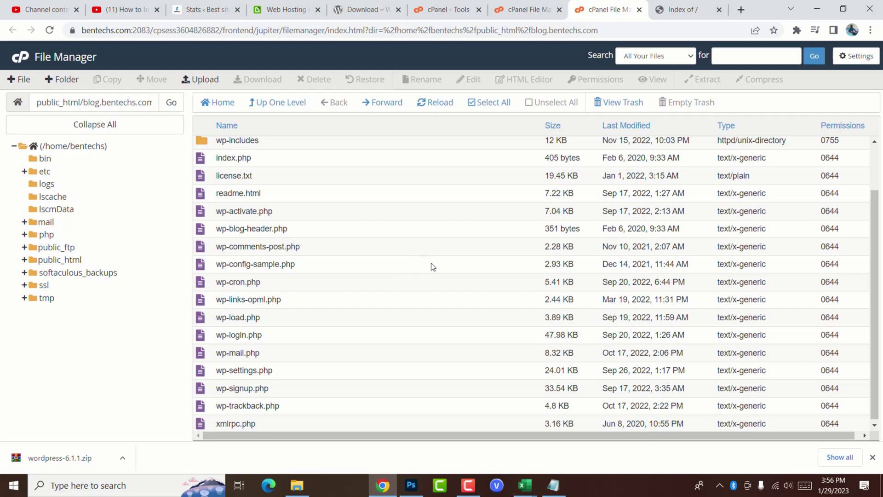
{"action": "scroll", "coordinate": [469, 226], "scroll_direction": "up", "scroll_amount": 2}
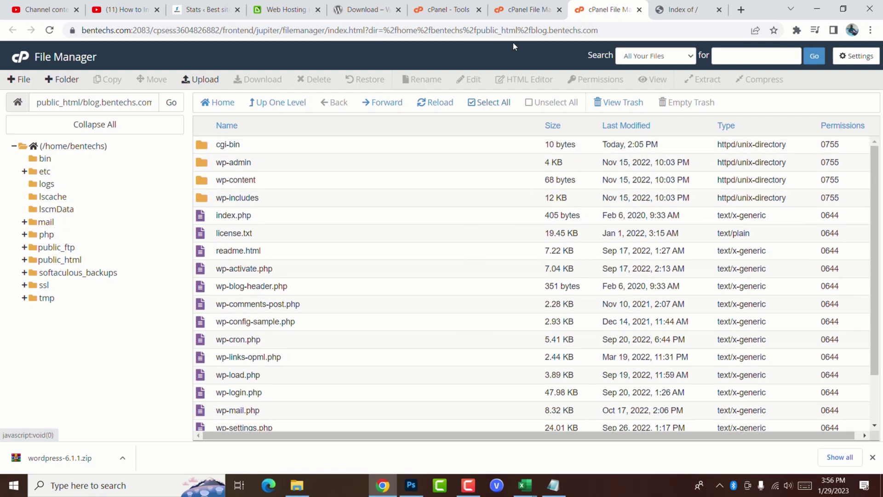
Step: Create the MySQL database bentechs_blg via MySQL Databases
{"action": "left_click", "coordinate": [524, 9]}
{"action": "left_click", "coordinate": [449, 9]}
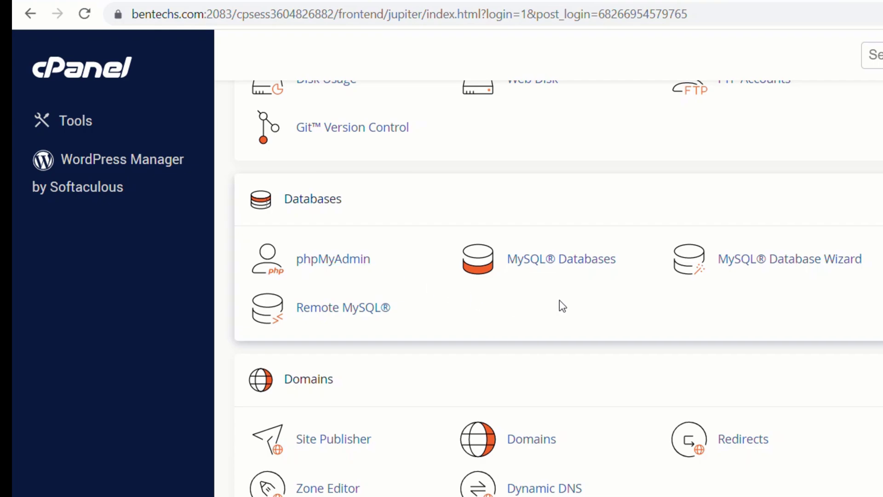
{"action": "left_click", "coordinate": [564, 265]}
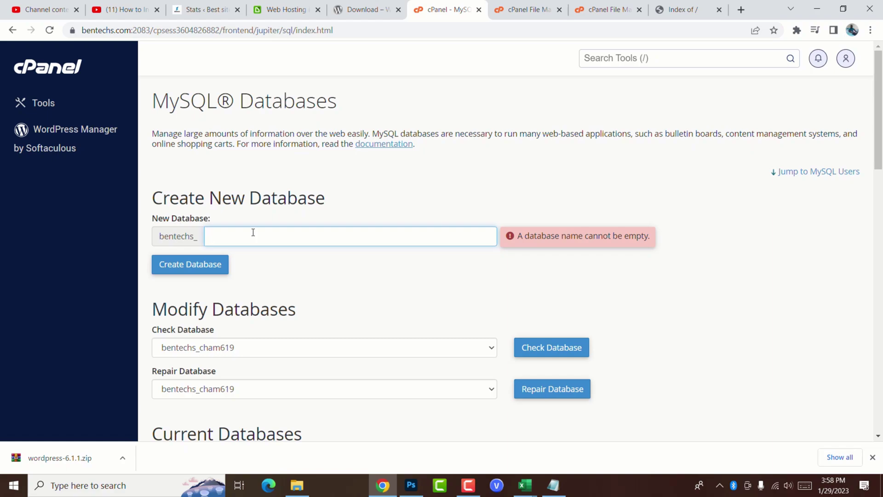
{"action": "type", "text": "blg"}
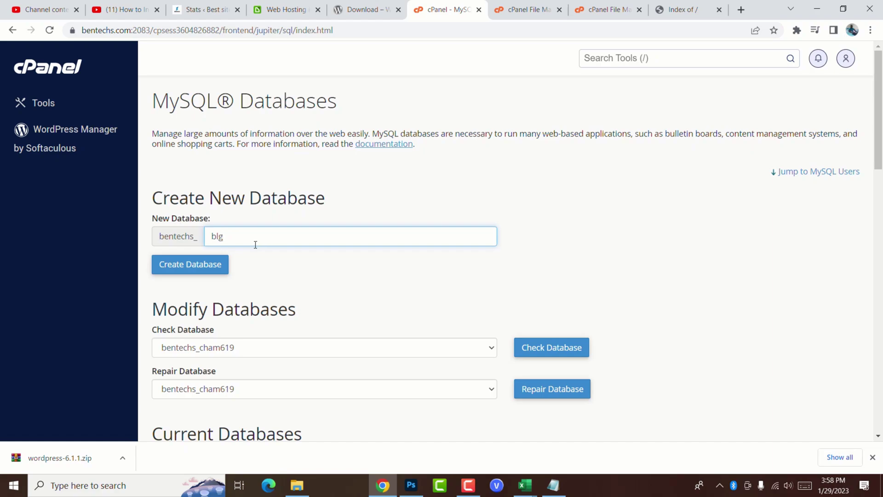
{"action": "left_click", "coordinate": [191, 264]}
Step: Paste the database name bentechs_blg into the Details notes after the DB name label
{"action": "key", "text": "alt+Tab"}
{"action": "left_click", "coordinate": [255, 171]}
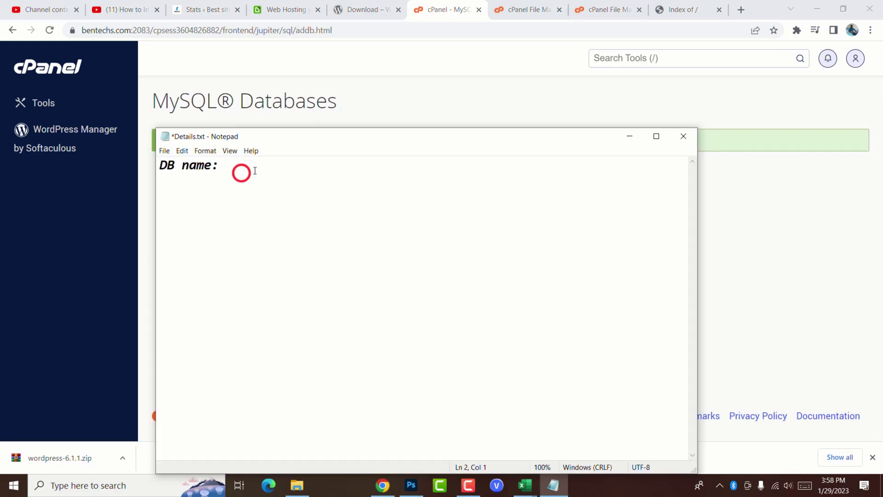
{"action": "left_click", "coordinate": [251, 168]}
{"action": "type", "text": "bentechs_blg"}
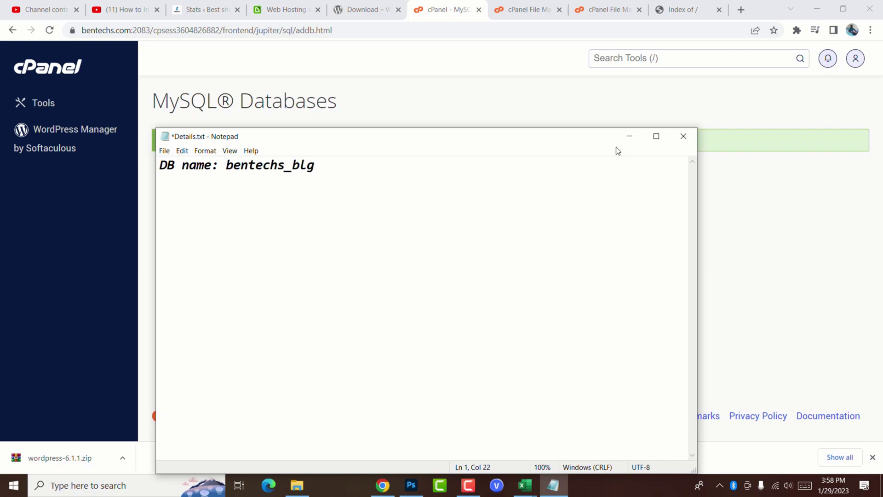
{"action": "left_click", "coordinate": [630, 136]}
{"action": "left_click", "coordinate": [513, 180]}
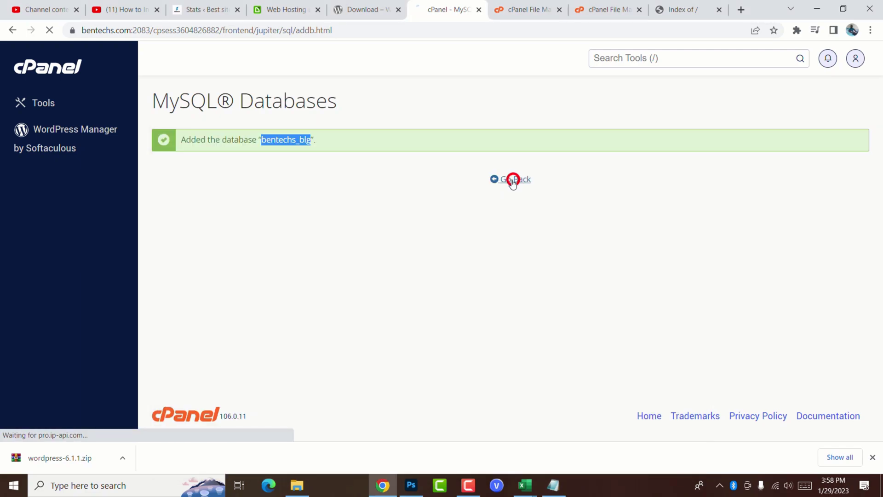
{"action": "scroll", "coordinate": [494, 358], "scroll_direction": "down", "scroll_amount": 5}
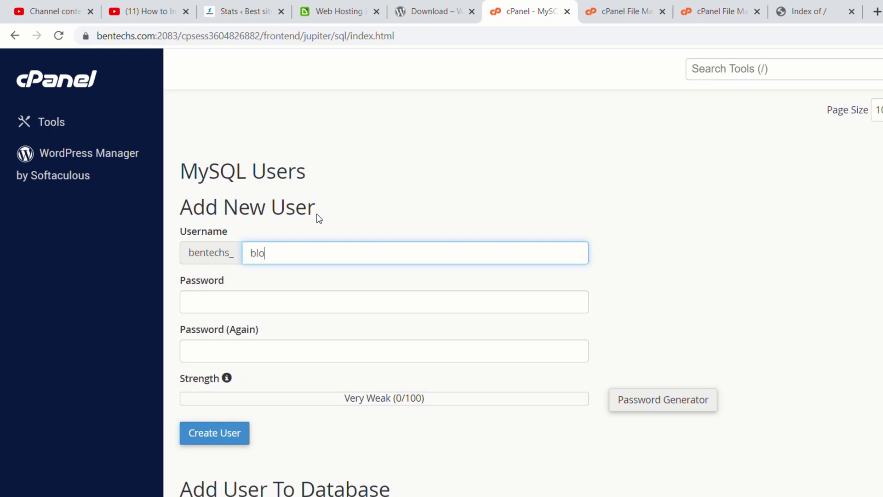
Step: Generate a Very Strong (100/100) password for MySQL user blog and fill both password fields
{"action": "left_click", "coordinate": [309, 306]}
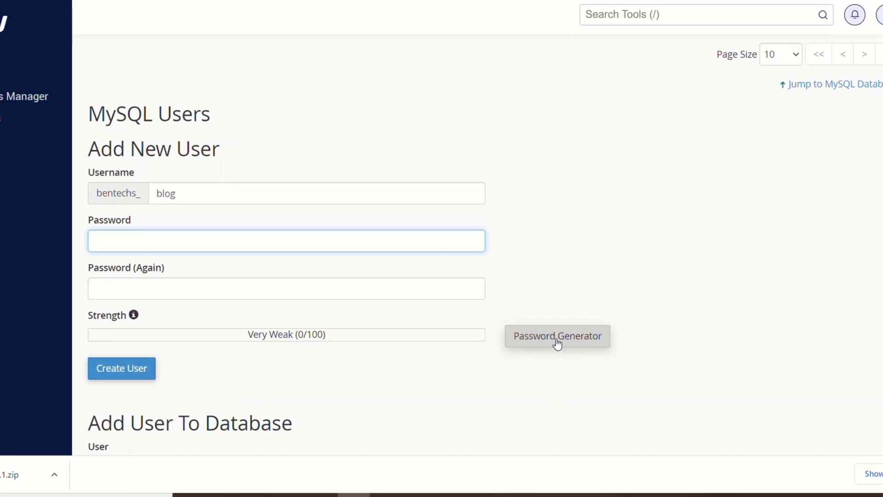
{"action": "left_click", "coordinate": [519, 324]}
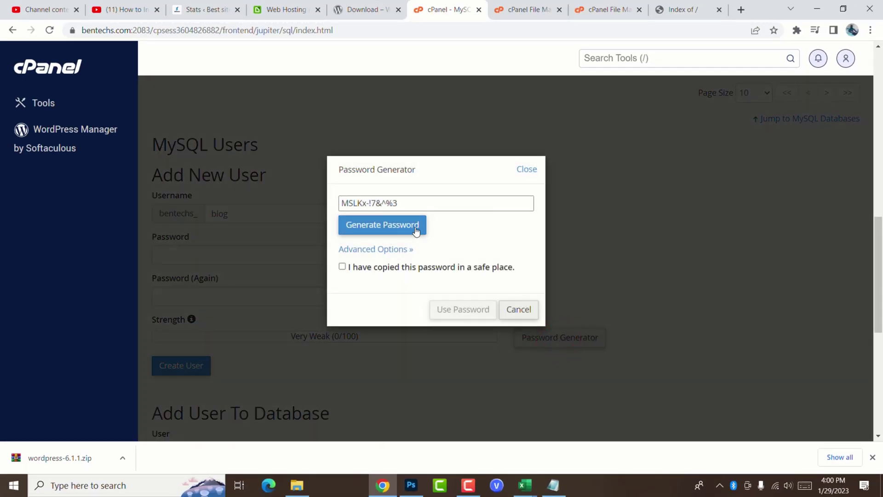
{"action": "left_click", "coordinate": [342, 267]}
{"action": "left_click_drag", "start_coordinate": [405, 203], "coordinate": [323, 204]}
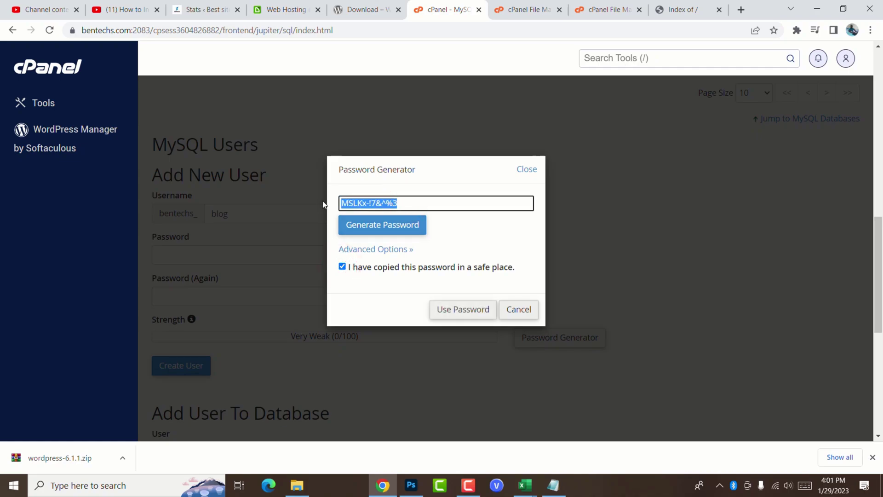
{"action": "left_click", "coordinate": [462, 311]}
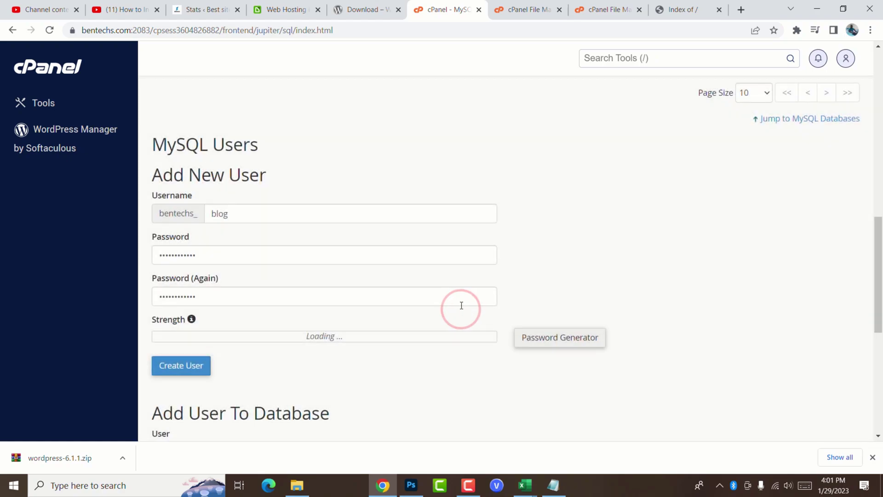
{"action": "scroll", "coordinate": [449, 287], "scroll_direction": "down", "scroll_amount": 1}
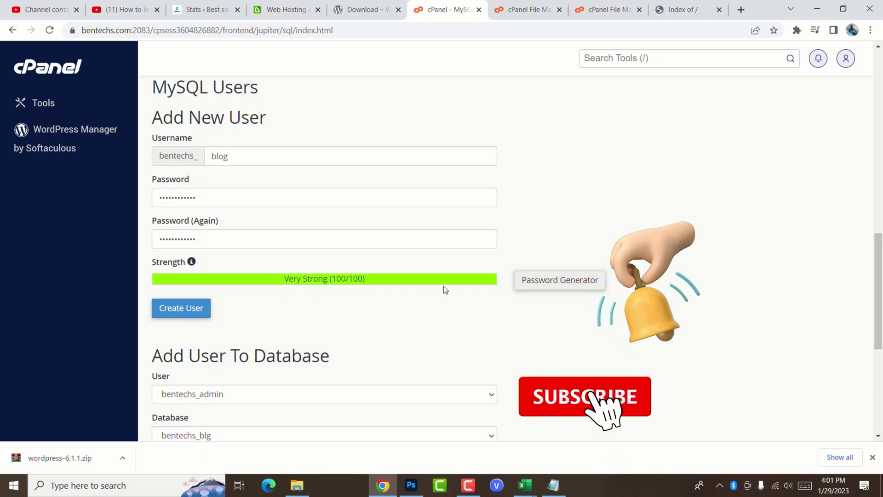
{"action": "scroll", "coordinate": [440, 290], "scroll_direction": "down", "scroll_amount": 1}
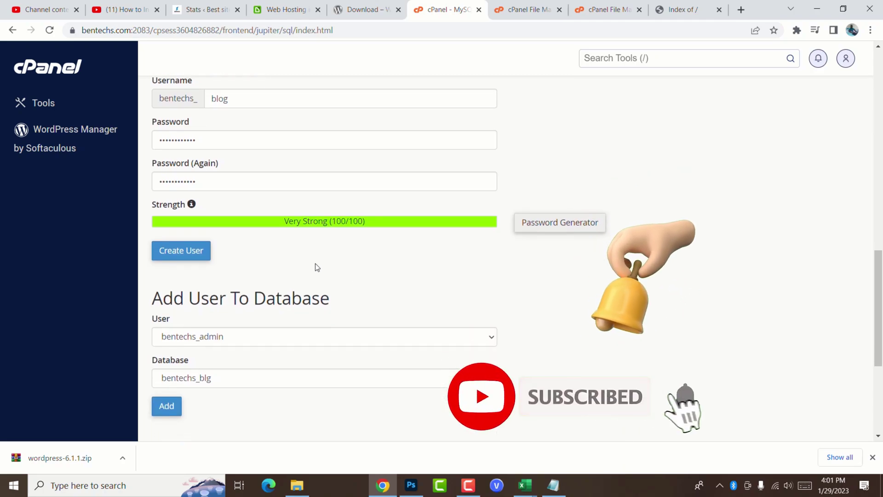
Step: Create the MySQL user and paste its password under 'DB Password:' in the Details notes
{"action": "left_click", "coordinate": [182, 254]}
{"action": "key", "text": "alt+Tab"}
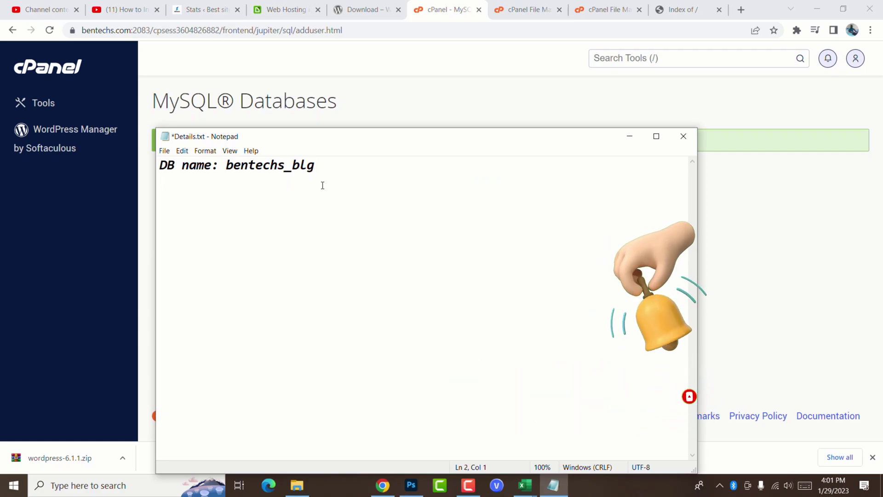
{"action": "type", "text": "DB Pa"}
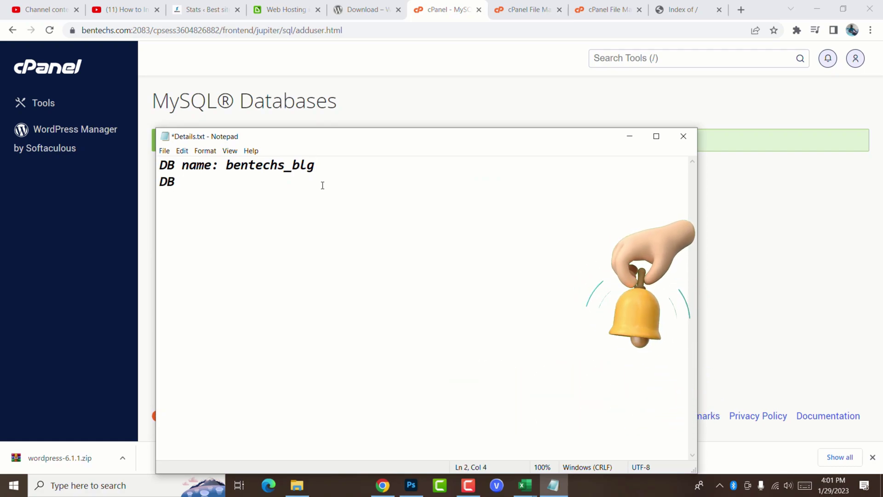
{"action": "type", "text": "sswor"}
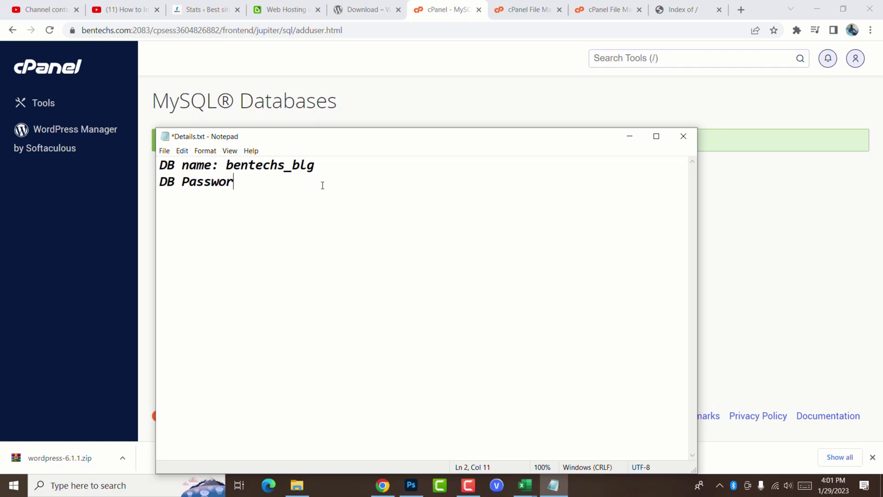
{"action": "type", "text": "d:"}
{"action": "key", "text": "ctrl+v"}
Step: Copy the username bentechs_blog into the notes under 'DB Username:'
{"action": "left_click", "coordinate": [383, 485]}
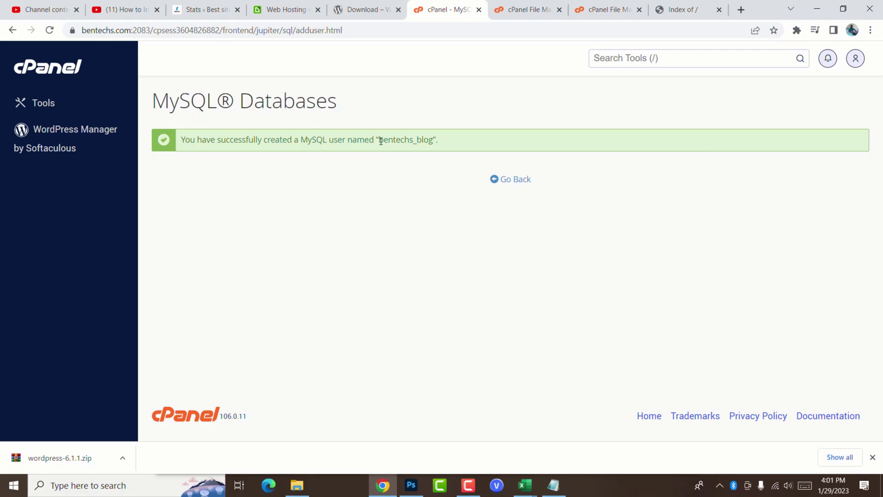
{"action": "left_click_drag", "start_coordinate": [380, 140], "coordinate": [435, 137]}
{"action": "key", "text": "ctrl+c"}
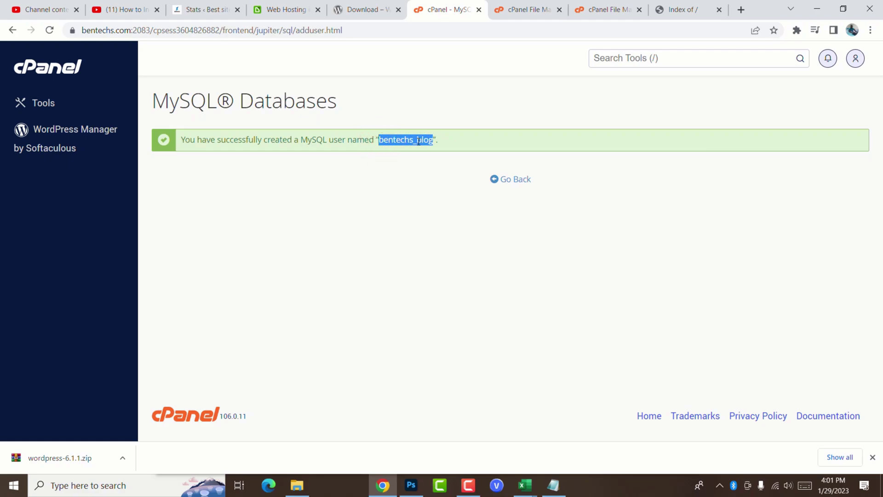
{"action": "left_click", "coordinate": [556, 484]}
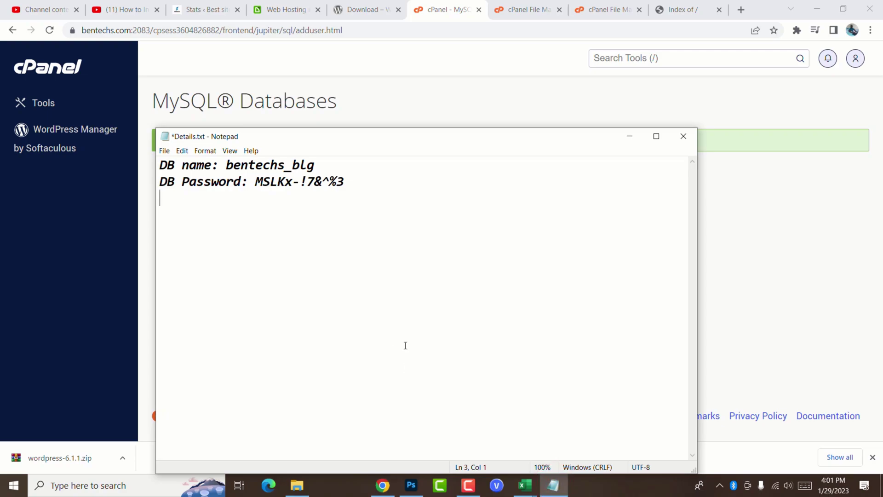
{"action": "type", "text": "DB Username:"}
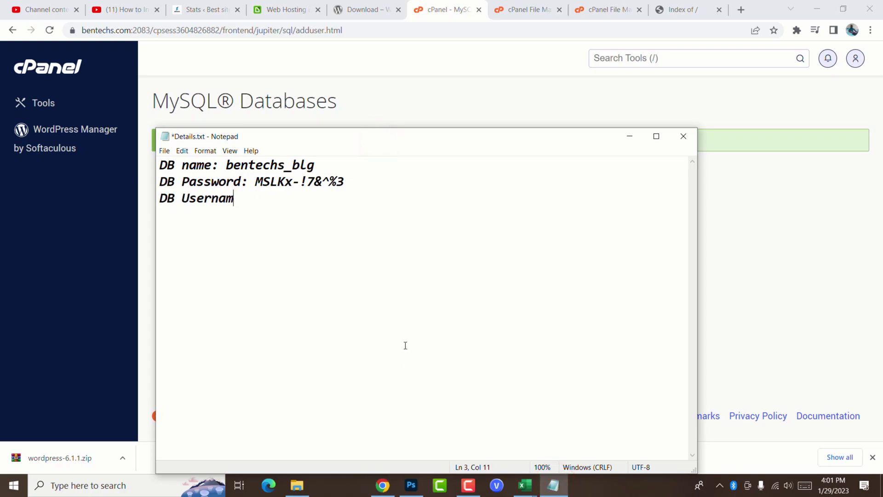
{"action": "key", "text": "ctrl+v"}
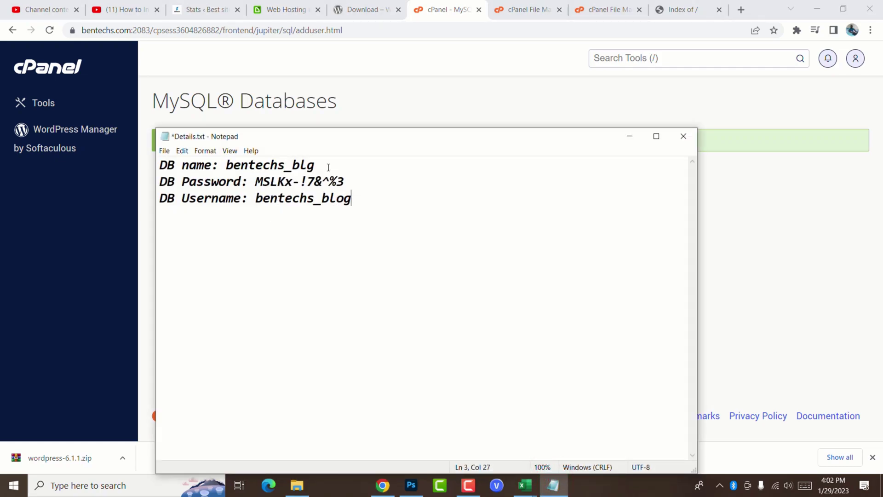
Step: Back on MySQL Databases, pick database bentechs_blg and user bentechs_blog under Add User To Database
{"action": "left_click", "coordinate": [632, 138]}
{"action": "left_click", "coordinate": [517, 179]}
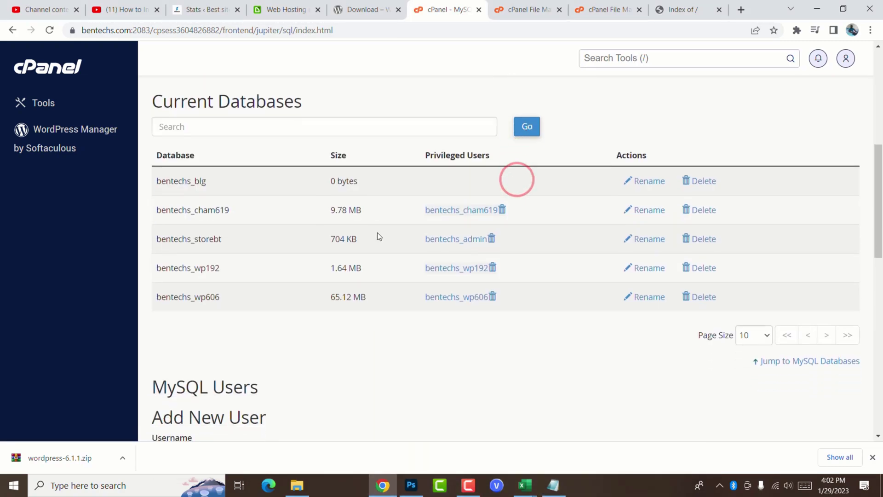
{"action": "scroll", "coordinate": [382, 223], "scroll_direction": "up", "scroll_amount": 1}
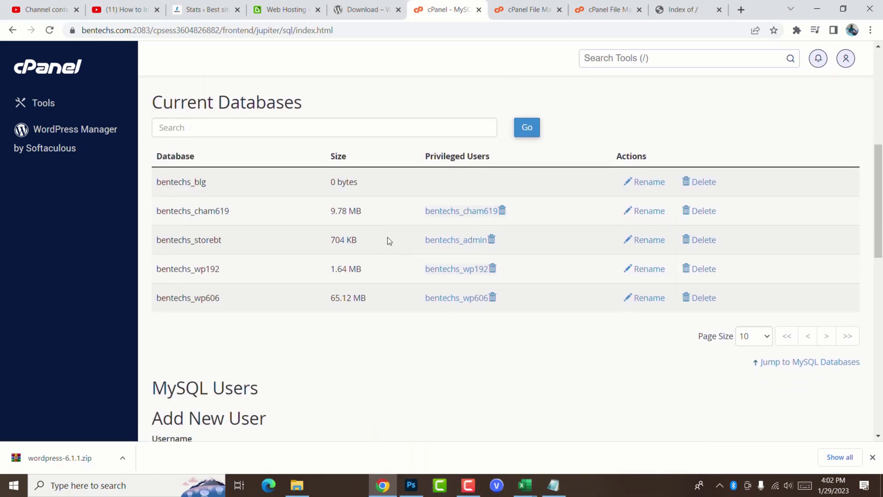
{"action": "scroll", "coordinate": [393, 242], "scroll_direction": "down", "scroll_amount": 10}
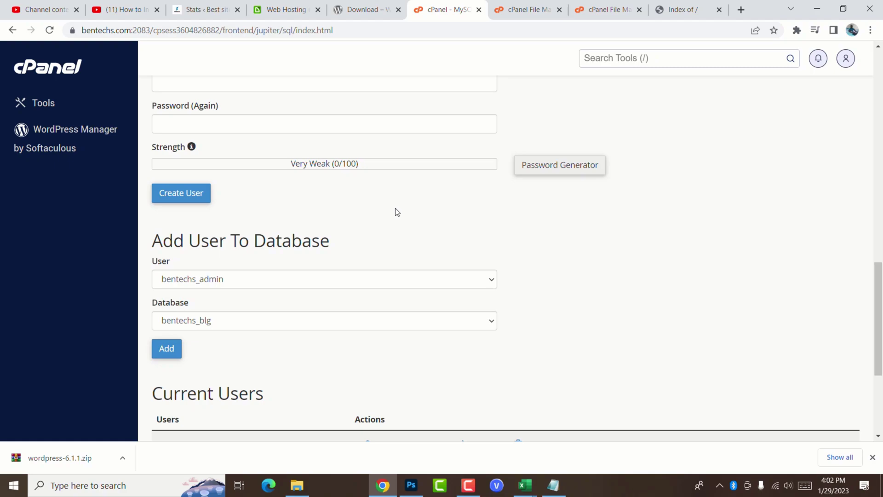
{"action": "scroll", "coordinate": [282, 319], "scroll_direction": "down", "scroll_amount": 1}
{"action": "left_click", "coordinate": [273, 264]}
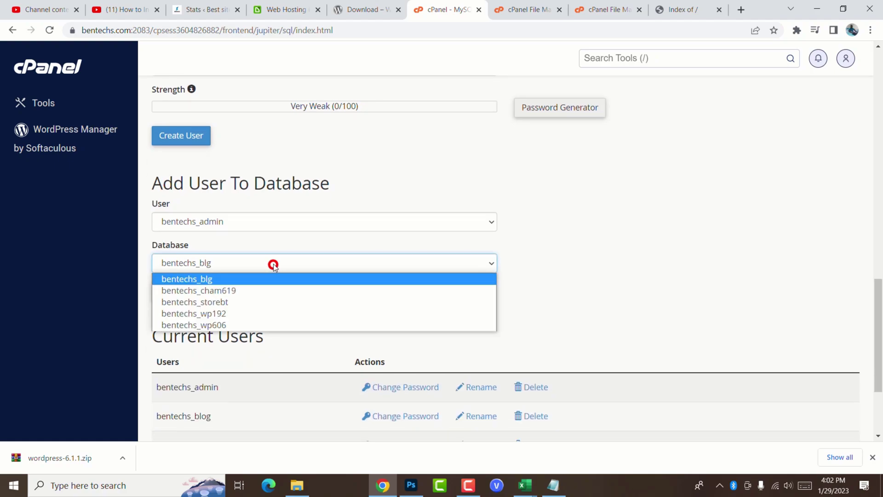
{"action": "left_click", "coordinate": [221, 278]}
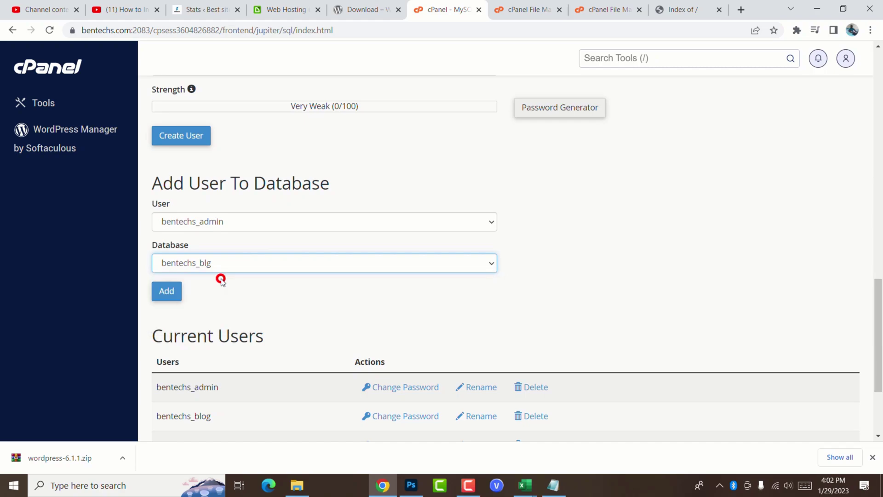
{"action": "left_click", "coordinate": [263, 225]}
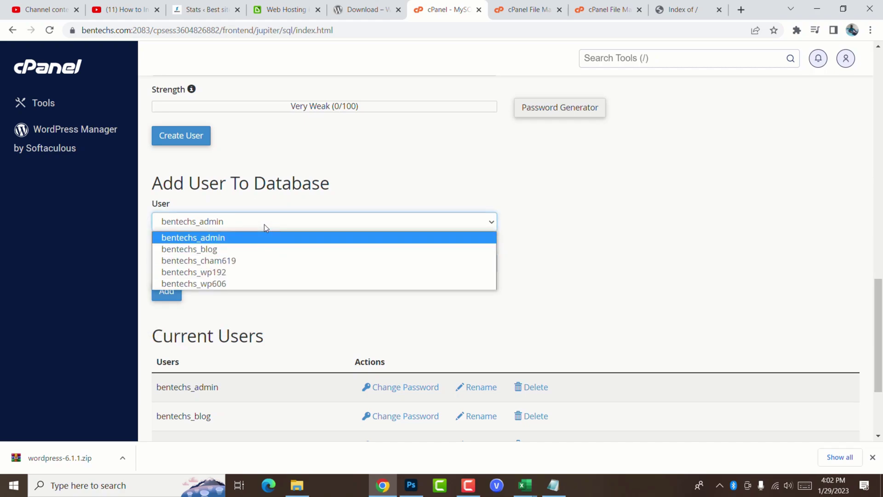
{"action": "left_click", "coordinate": [231, 249]}
Step: Recheck both selections against the notes and add bentechs_blog to bentechs_blg
{"action": "key", "text": "alt+Tab"}
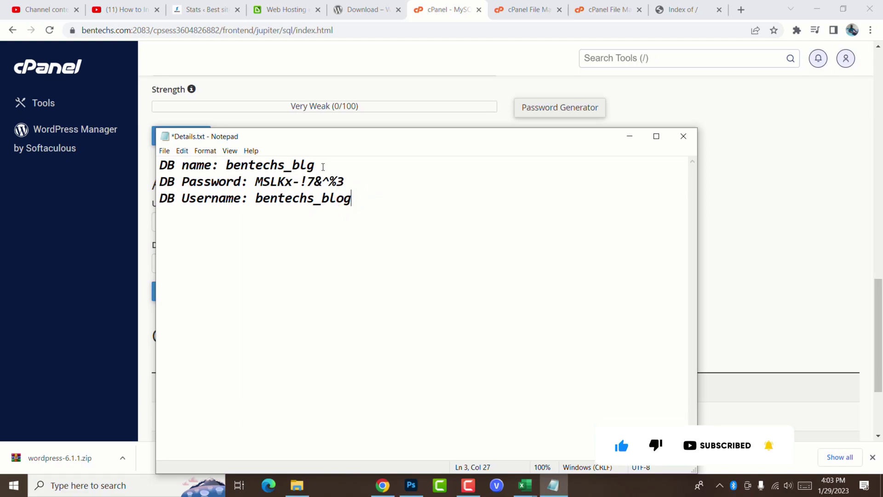
{"action": "left_click", "coordinate": [638, 138]}
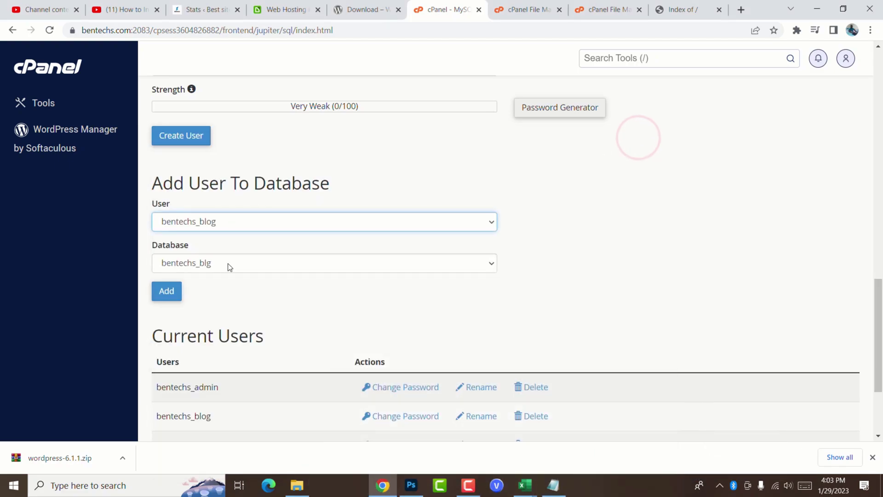
{"action": "left_click", "coordinate": [228, 264]}
{"action": "left_click", "coordinate": [228, 266]}
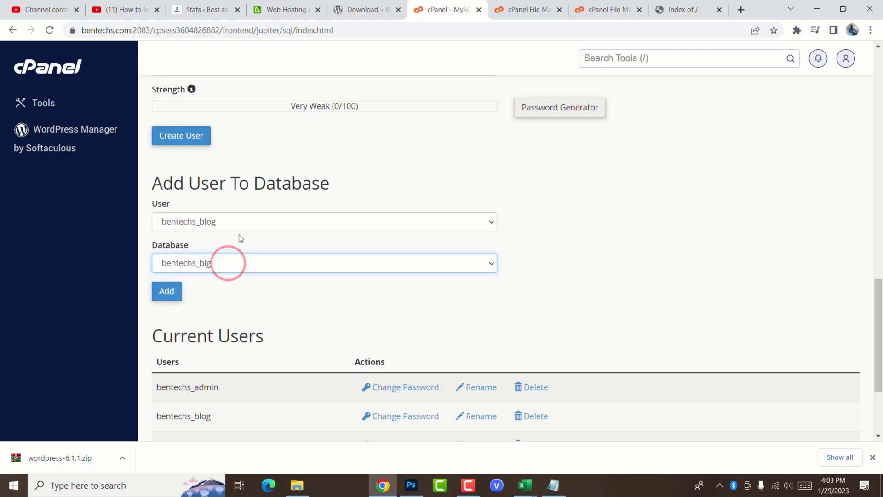
{"action": "left_click", "coordinate": [249, 222]}
{"action": "left_click", "coordinate": [248, 220]}
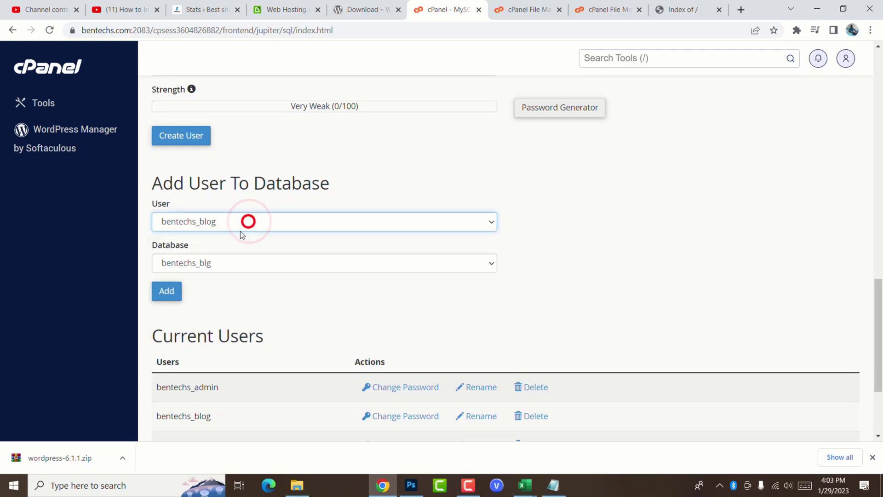
{"action": "left_click", "coordinate": [167, 291]}
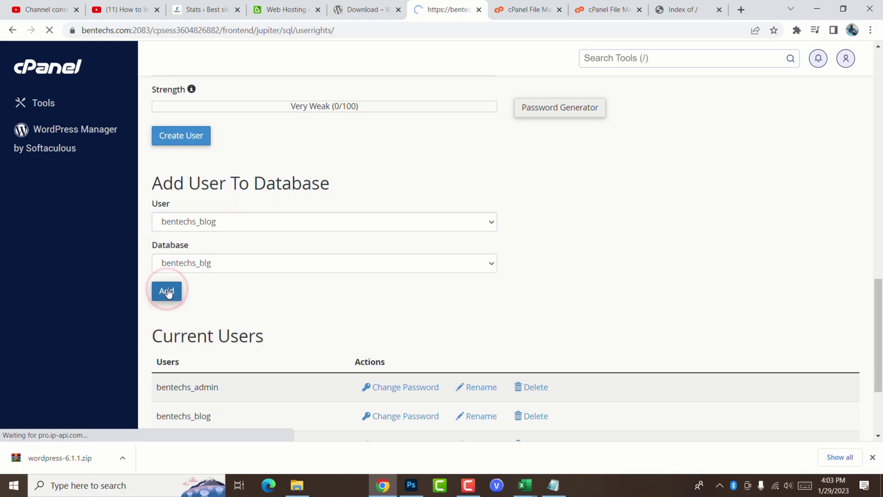
Step: Tick ALL PRIVILEGES, untick DROP, and save bentechs_blog's privileges on bentechs_blg
{"action": "scroll", "coordinate": [485, 262], "scroll_direction": "down", "scroll_amount": 1}
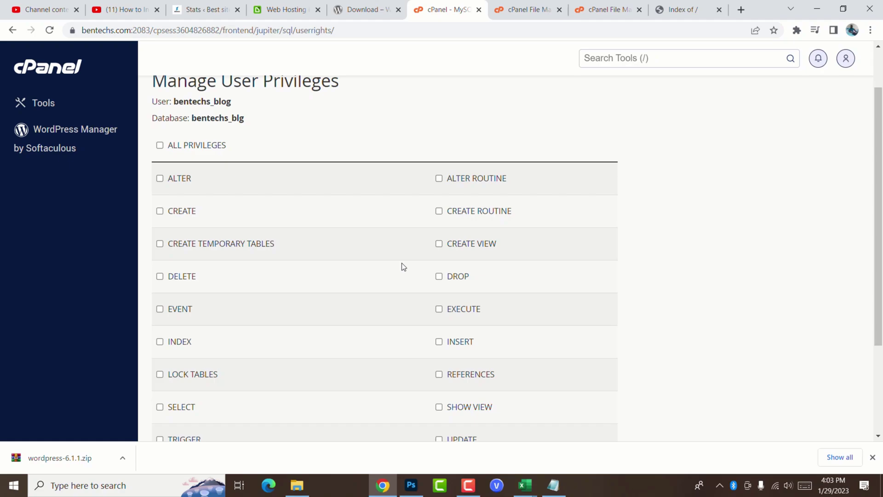
{"action": "left_click", "coordinate": [159, 145]}
{"action": "scroll", "coordinate": [424, 241], "scroll_direction": "down", "scroll_amount": 1}
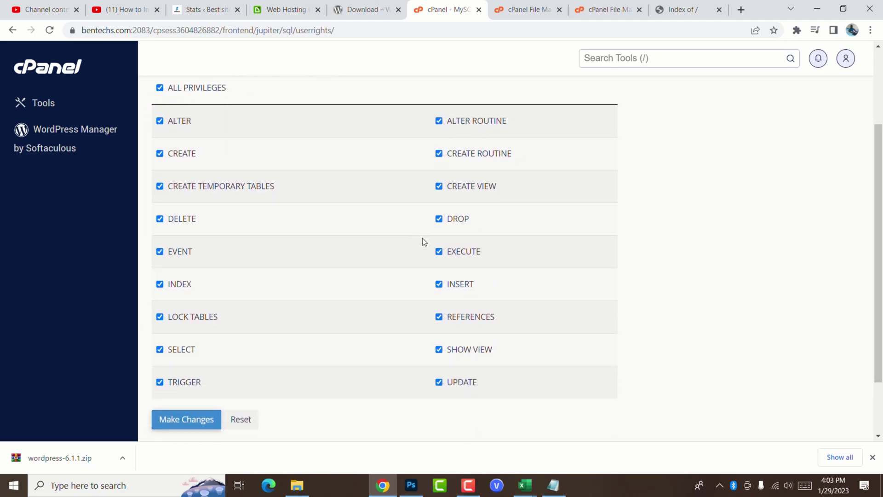
{"action": "left_click", "coordinate": [439, 220]}
{"action": "scroll", "coordinate": [514, 263], "scroll_direction": "down", "scroll_amount": 2}
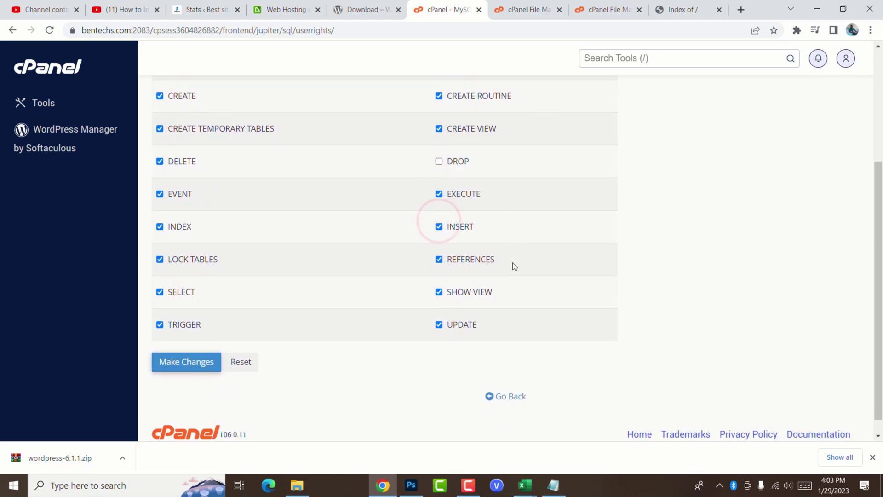
{"action": "left_click", "coordinate": [185, 344]}
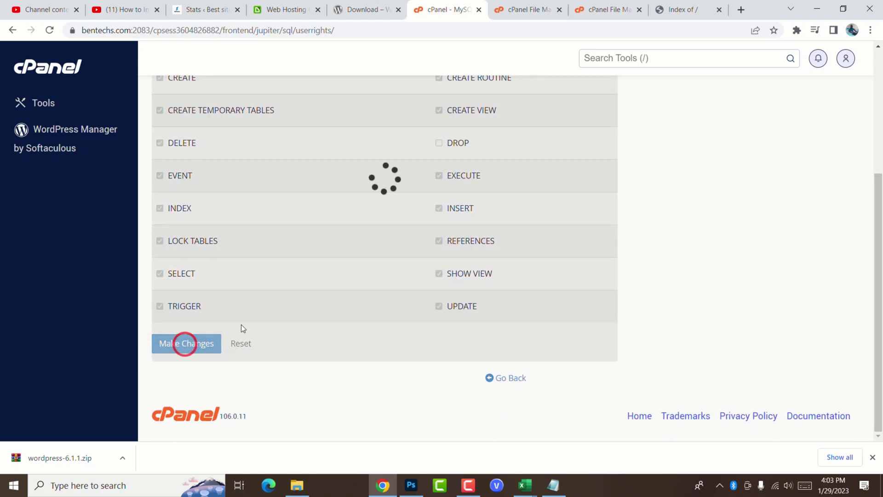
{"action": "scroll", "coordinate": [385, 303], "scroll_direction": "up", "scroll_amount": 3}
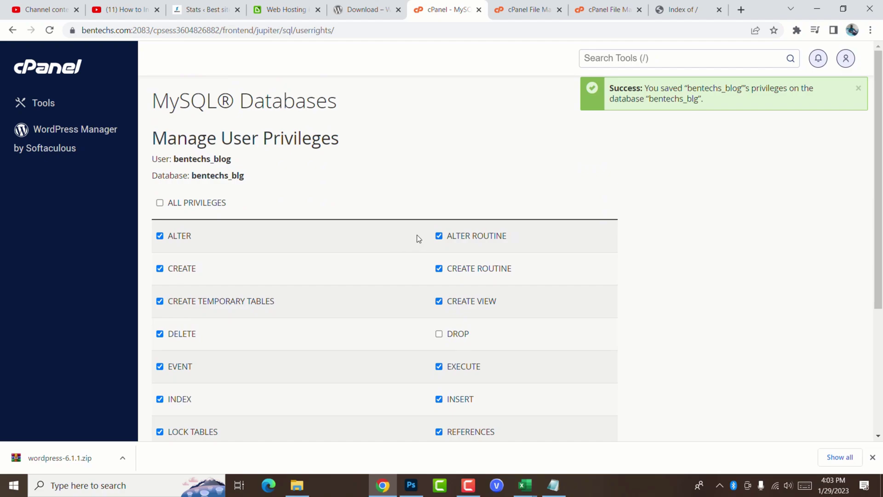
{"action": "left_click", "coordinate": [675, 8]}
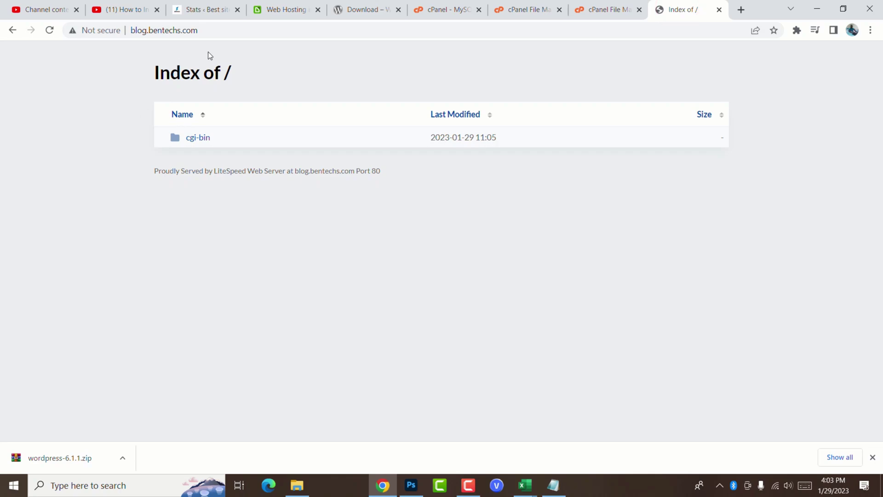
{"action": "left_click", "coordinate": [739, 9]}
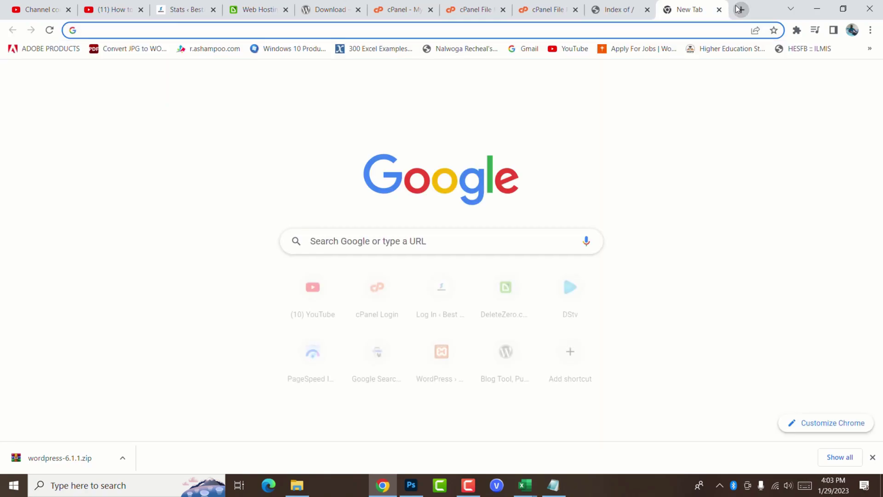
{"action": "type", "text": "http://blog.bentechs.com/"}
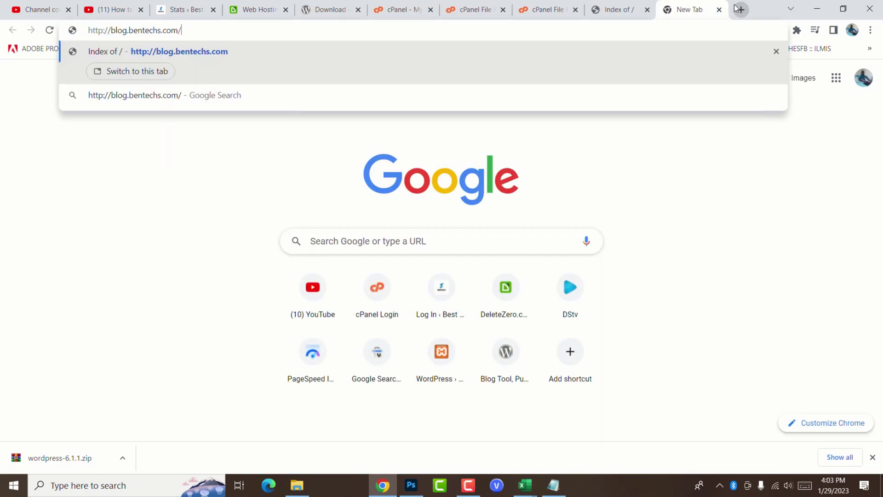
{"action": "key", "text": "Return"}
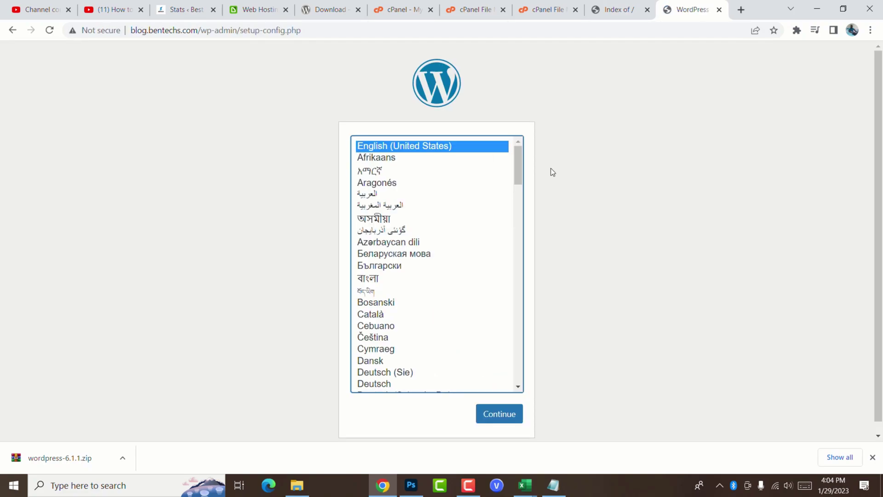
Step: Keep English (United States) as the setup language and continue
{"action": "scroll", "coordinate": [468, 291], "scroll_direction": "down", "scroll_amount": 1}
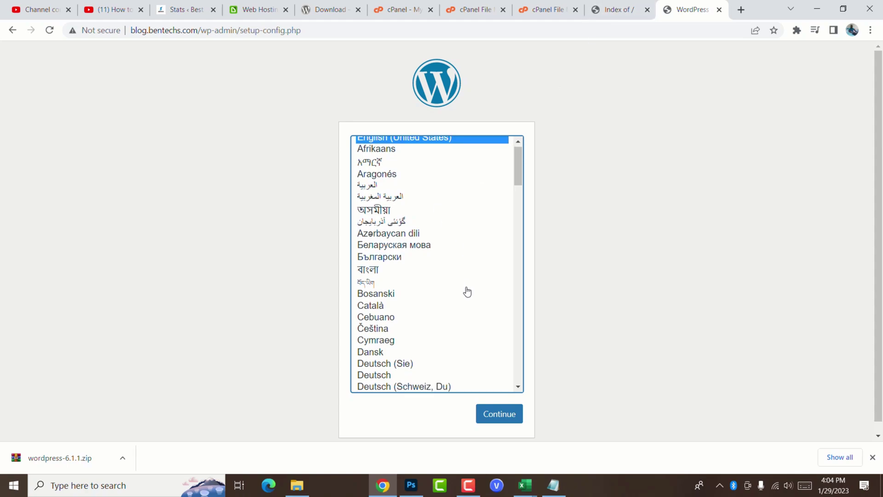
{"action": "scroll", "coordinate": [467, 292], "scroll_direction": "down", "scroll_amount": 3}
{"action": "scroll", "coordinate": [495, 354], "scroll_direction": "up", "scroll_amount": 4}
{"action": "scroll", "coordinate": [469, 304], "scroll_direction": "down", "scroll_amount": 1}
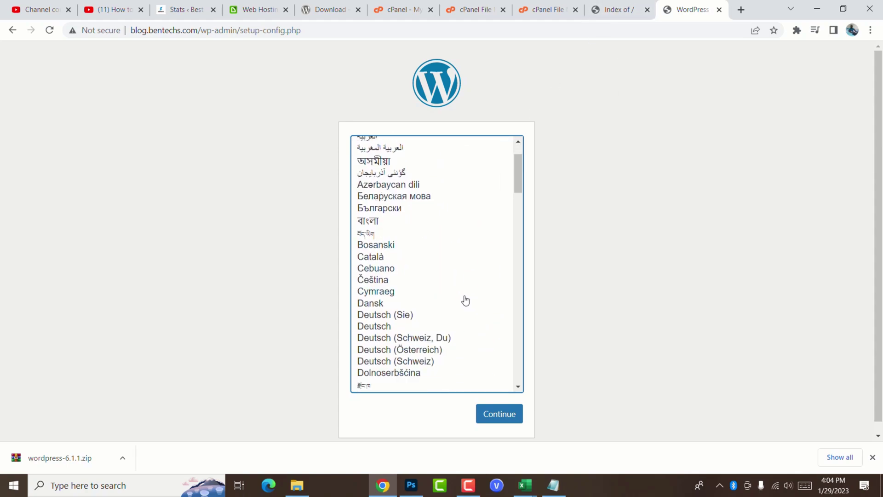
{"action": "scroll", "coordinate": [465, 300], "scroll_direction": "down", "scroll_amount": 10}
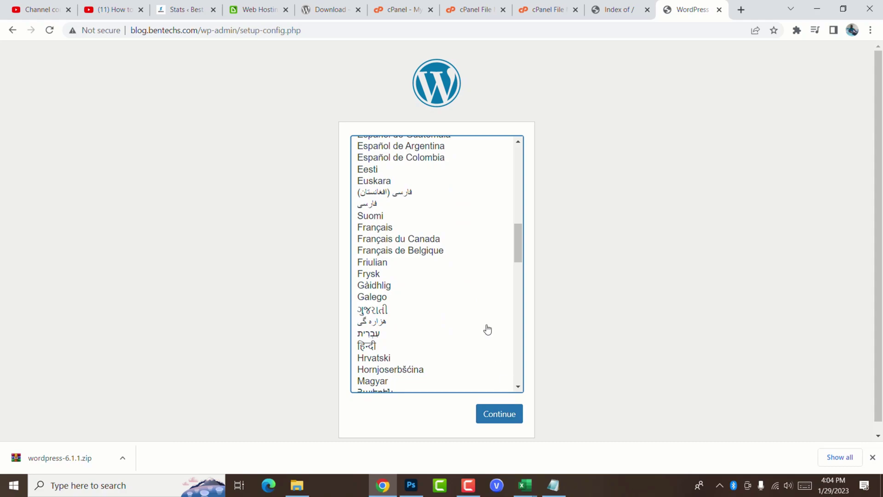
{"action": "scroll", "coordinate": [488, 329], "scroll_direction": "up", "scroll_amount": 12}
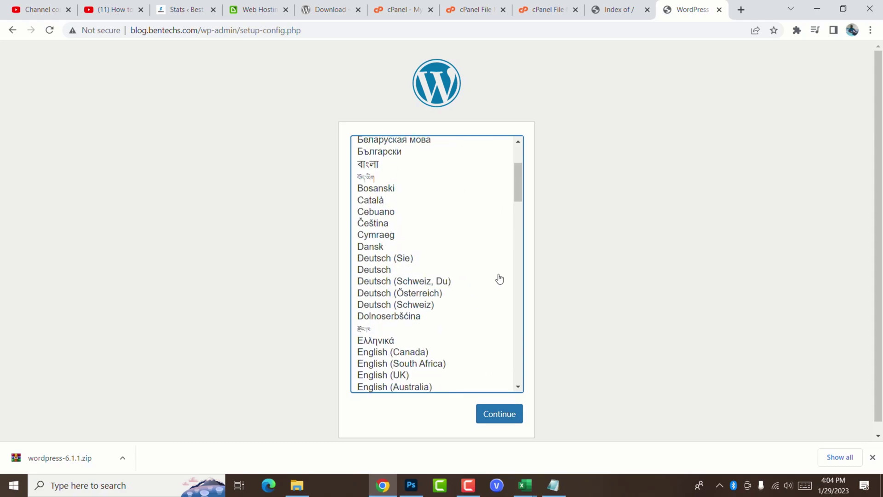
{"action": "left_click", "coordinate": [502, 415]}
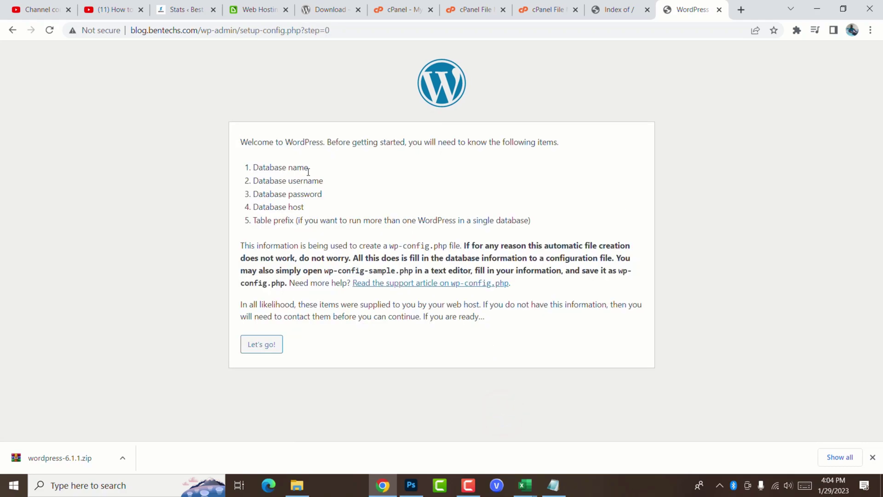
Step: Highlight the database name and database host requirements on the welcome page
{"action": "left_click_drag", "start_coordinate": [308, 172], "coordinate": [309, 195]}
{"action": "left_click", "coordinate": [299, 180]}
{"action": "double_click", "coordinate": [302, 207]}
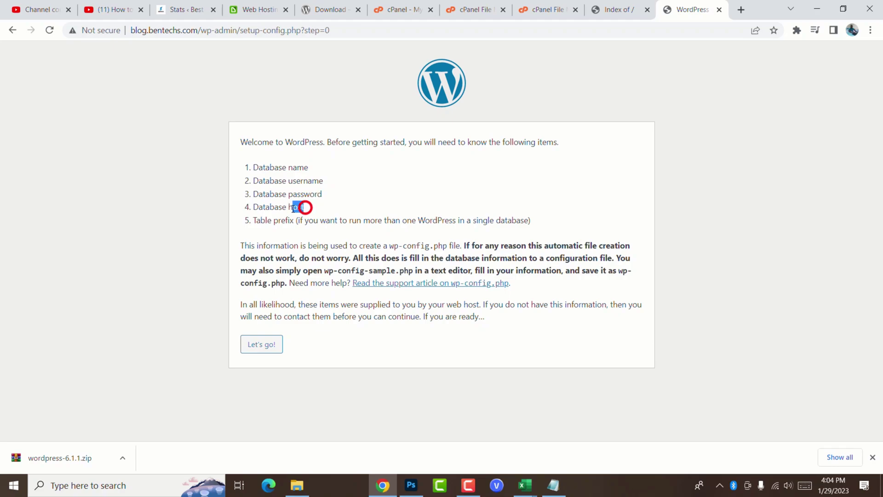
{"action": "left_click", "coordinate": [286, 220]}
Step: Open the connection form and paste the database name from Details.txt
{"action": "left_click", "coordinate": [266, 347]}
{"action": "left_click", "coordinate": [557, 485]}
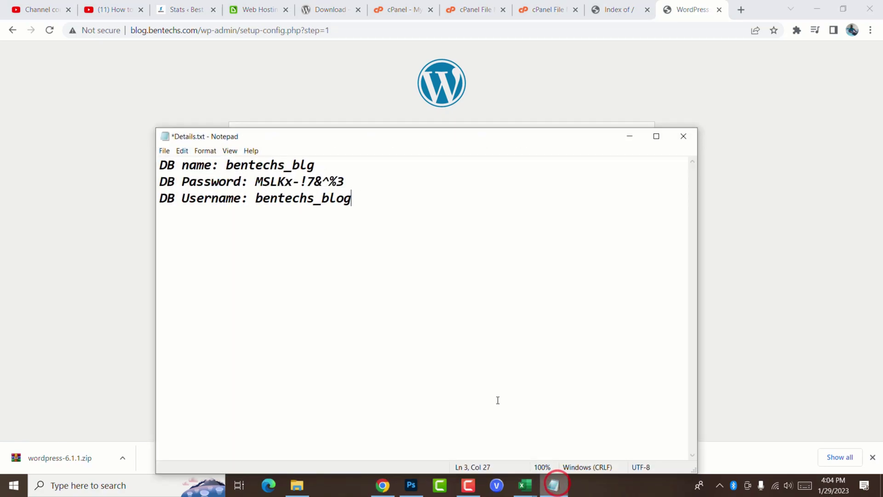
{"action": "left_click_drag", "start_coordinate": [315, 165], "coordinate": [226, 169]}
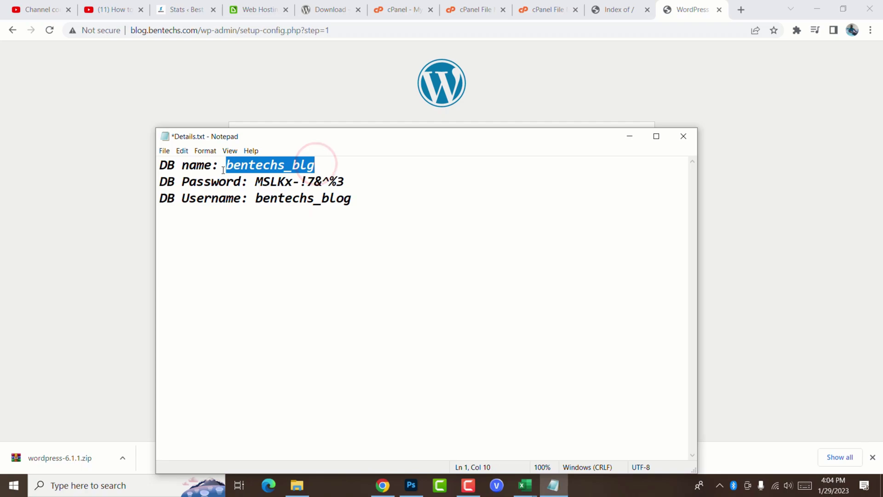
{"action": "key", "text": "ctrl+c"}
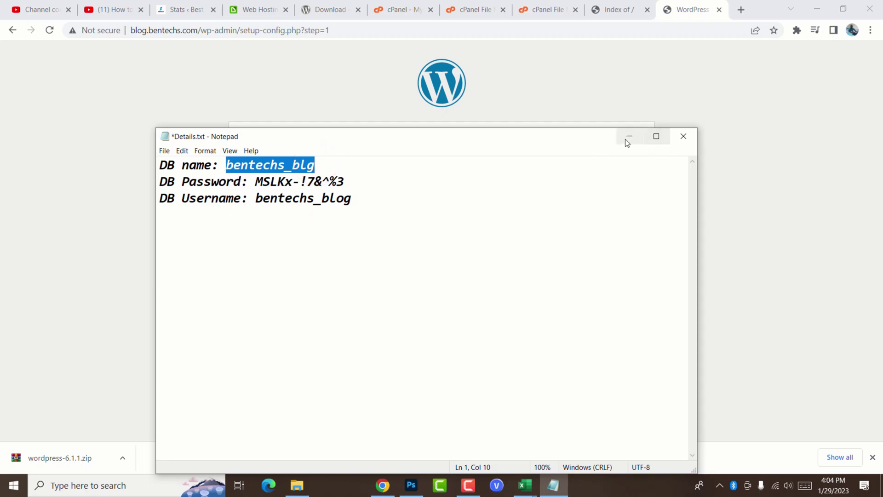
{"action": "left_click", "coordinate": [630, 137]}
{"action": "key", "text": "ctrl+v"}
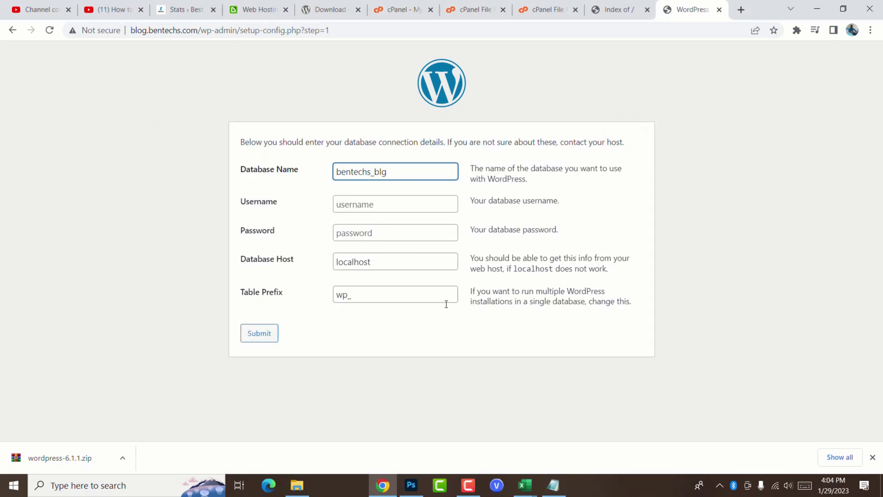
Step: Copy the database username from Details.txt into the Username field
{"action": "left_click", "coordinate": [553, 485]}
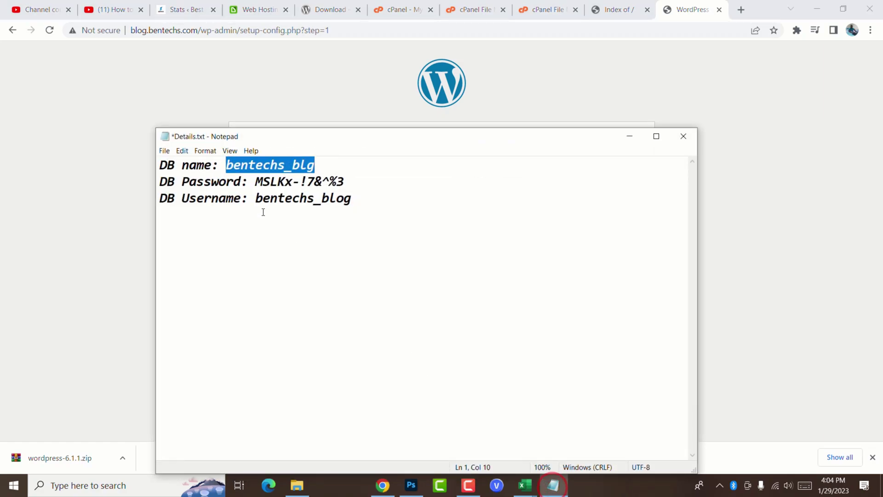
{"action": "left_click_drag", "start_coordinate": [375, 201], "coordinate": [255, 203]}
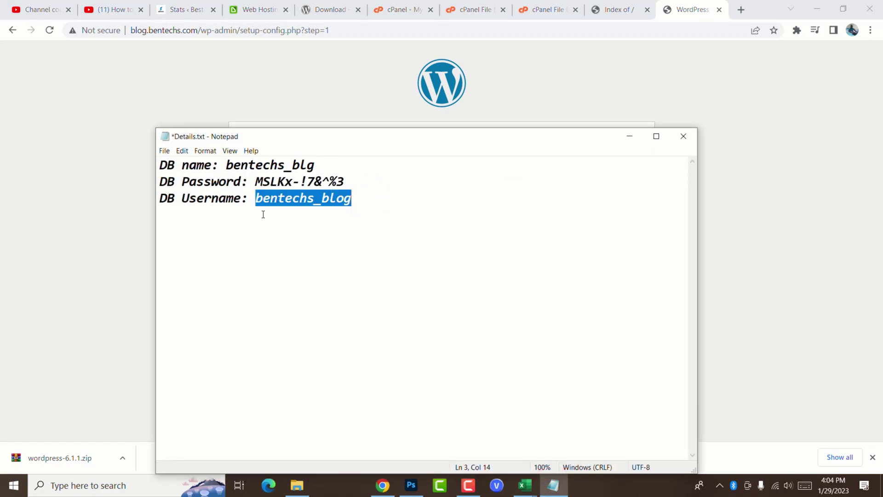
{"action": "key", "text": "ctrl+c"}
{"action": "left_click", "coordinate": [630, 137]}
{"action": "key", "text": "Tab"}
{"action": "key", "text": "ctrl+v"}
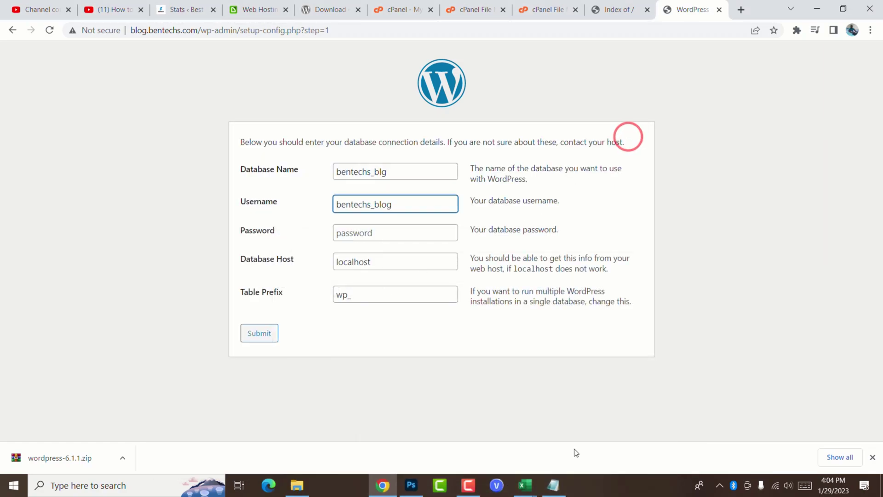
Step: Paste the database password, keep host localhost and prefix wp_, and submit
{"action": "left_click", "coordinate": [562, 489]}
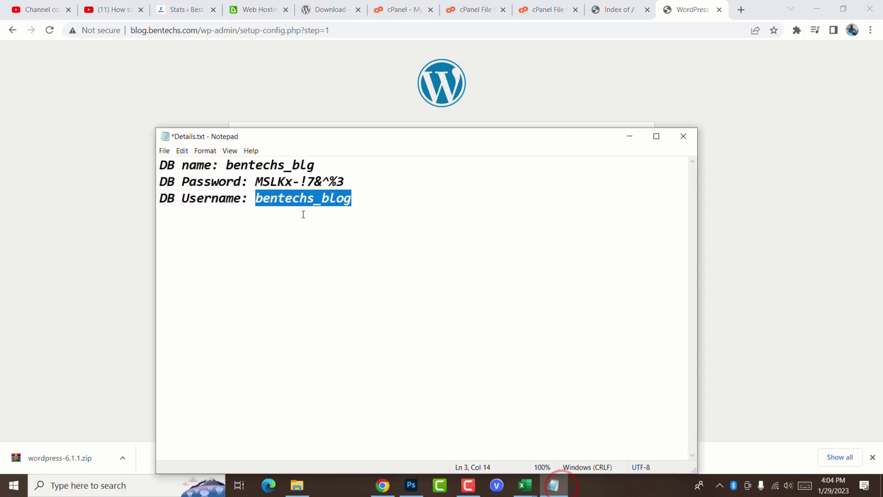
{"action": "left_click_drag", "start_coordinate": [255, 183], "coordinate": [396, 184]}
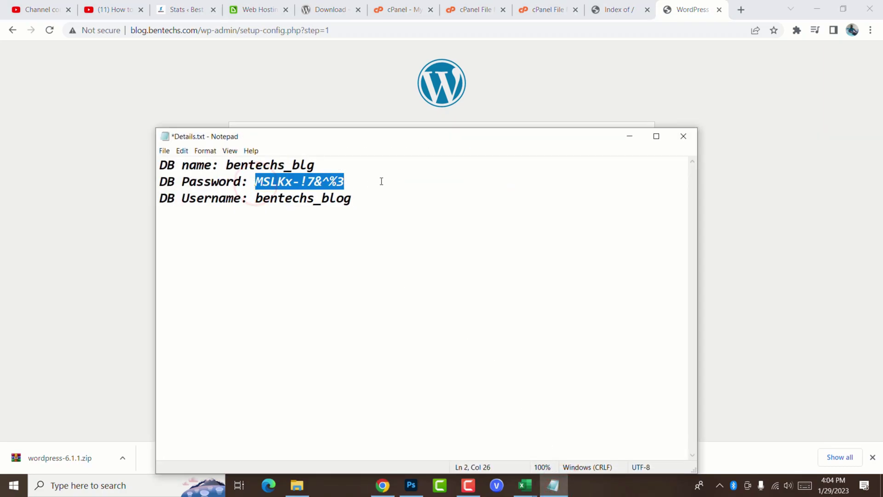
{"action": "key", "text": "ctrl+c"}
{"action": "left_click", "coordinate": [630, 136]}
{"action": "left_click", "coordinate": [374, 234]}
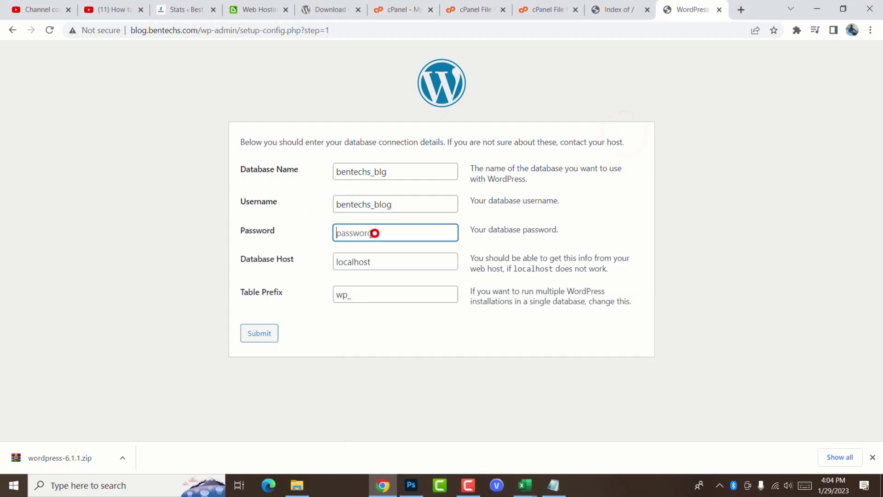
{"action": "key", "text": "ctrl+v"}
{"action": "left_click", "coordinate": [383, 266]}
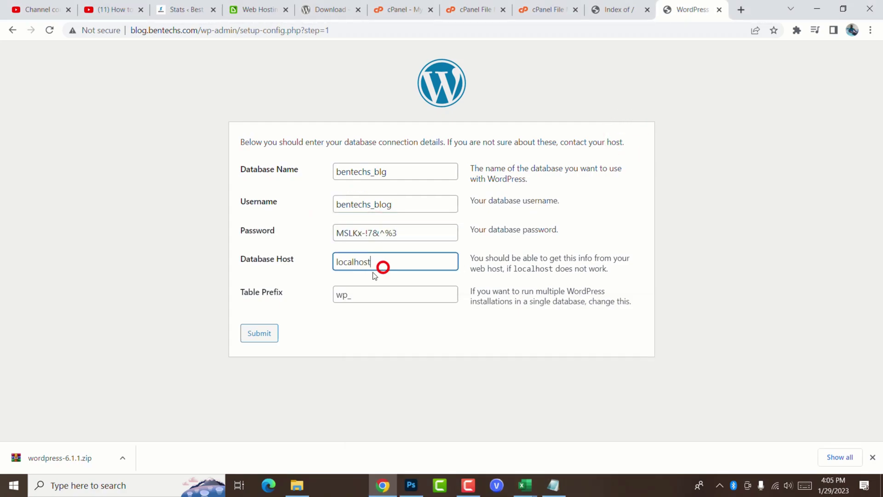
{"action": "left_click", "coordinate": [276, 290]}
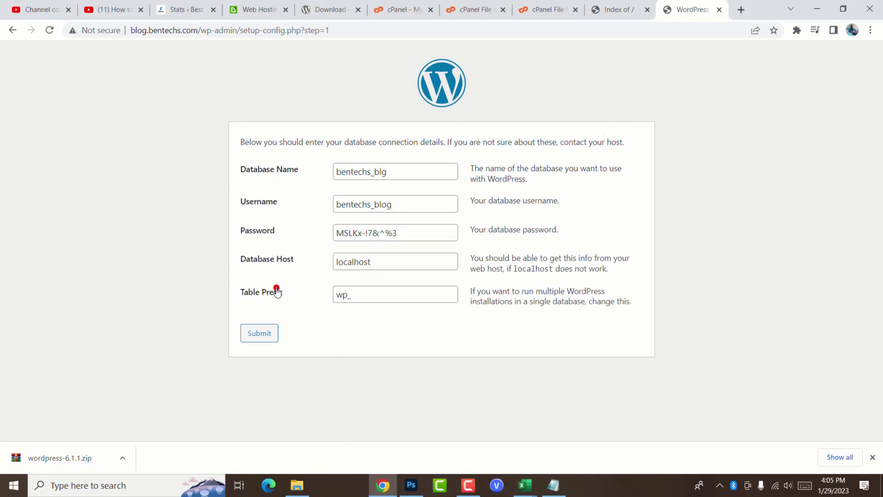
{"action": "left_click", "coordinate": [342, 348]}
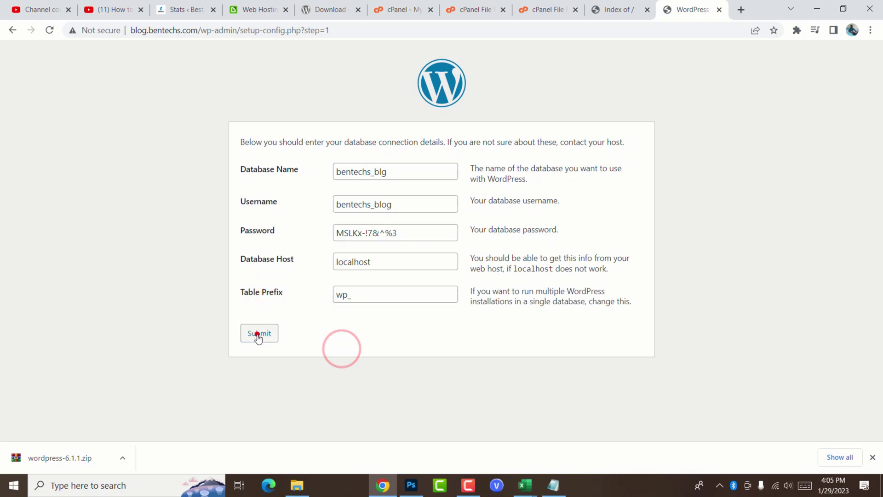
{"action": "left_click", "coordinate": [258, 333]}
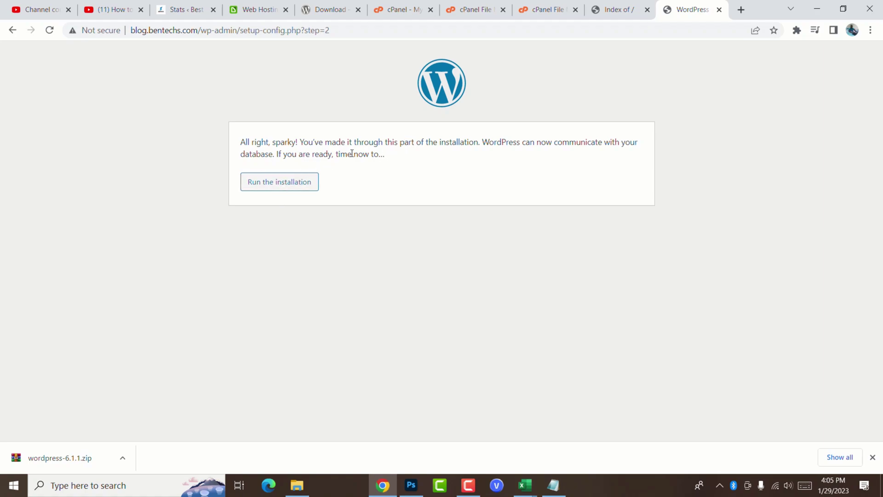
Step: Start the installation and fill in the site title BT BLOG
{"action": "left_click", "coordinate": [266, 183]}
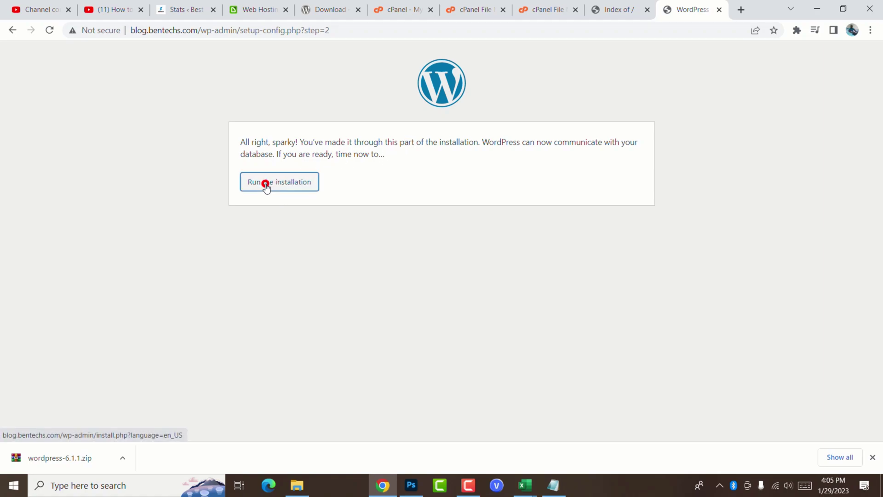
{"action": "scroll", "coordinate": [423, 201], "scroll_direction": "down", "scroll_amount": 1}
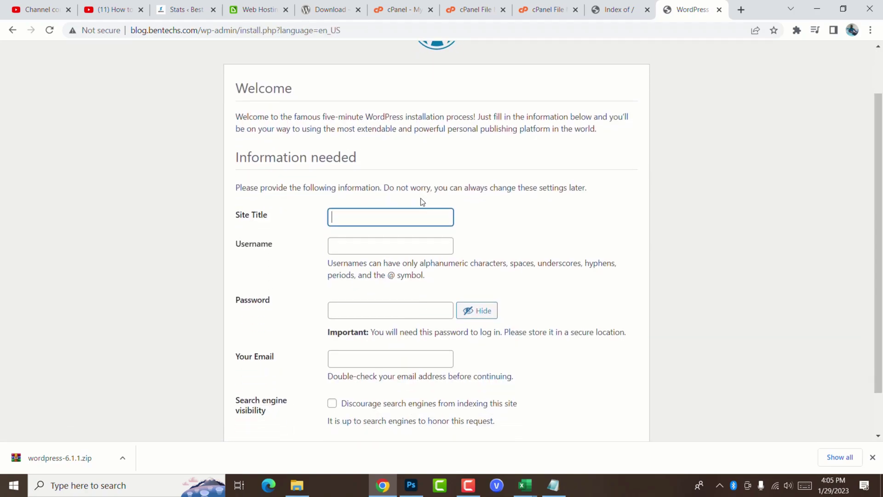
{"action": "scroll", "coordinate": [422, 201], "scroll_direction": "down", "scroll_amount": 1}
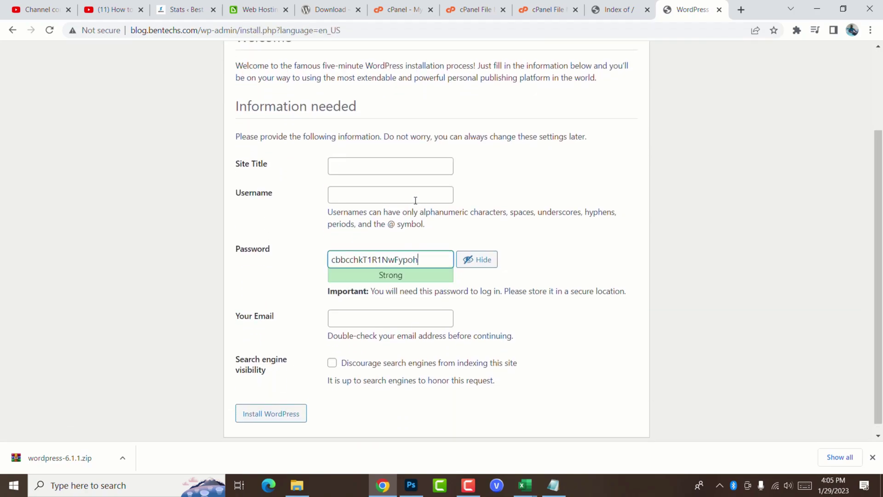
{"action": "left_click", "coordinate": [341, 166]}
{"action": "scroll", "coordinate": [295, 138], "scroll_direction": "up", "scroll_amount": 1}
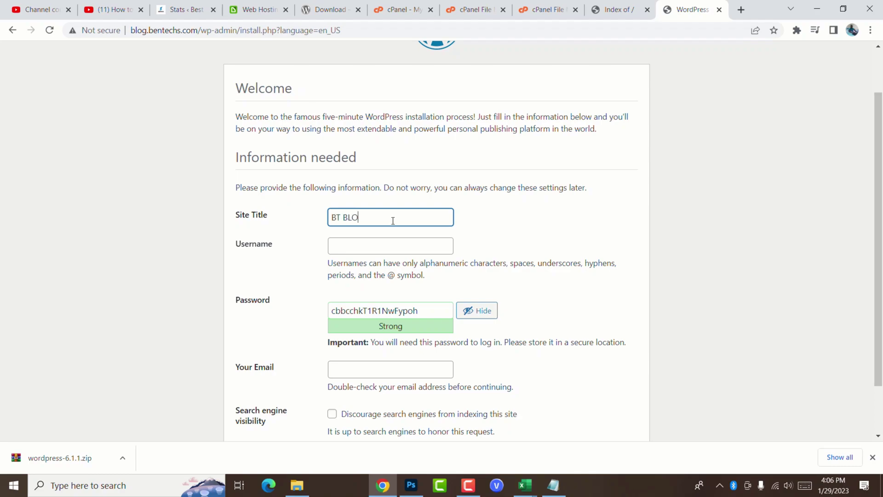
Step: Enter the admin username and replace the generated password with a custom one
{"action": "key", "text": "Tab"}
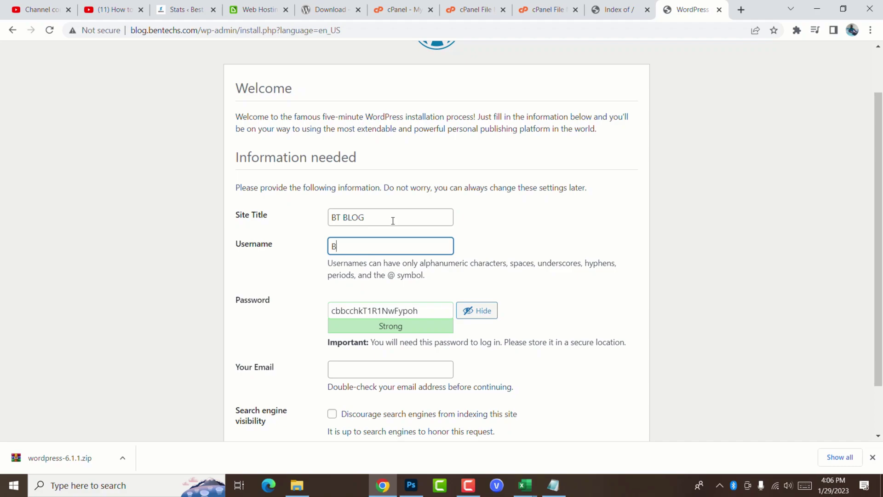
{"action": "type", "text": "BTAdmin"}
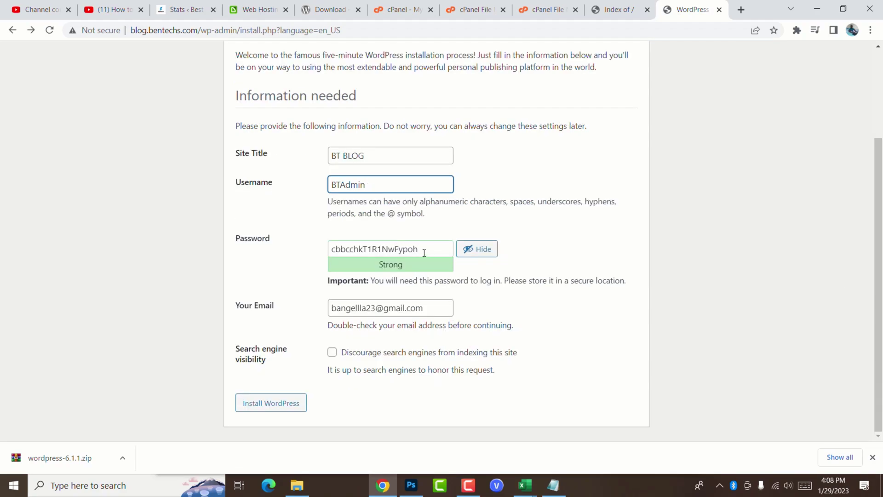
{"action": "double_click", "coordinate": [428, 247]}
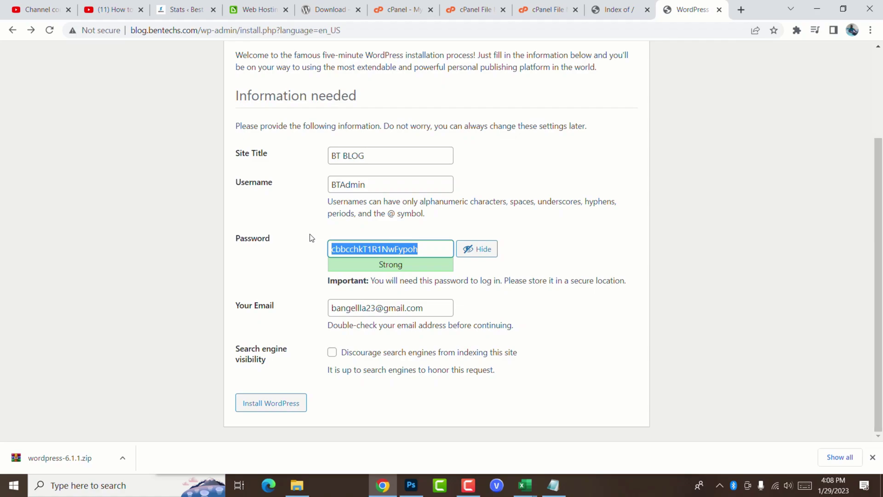
{"action": "type", "text": "bt"}
{"action": "key", "text": "BackSpace"}
{"action": "key", "text": "BackSpace"}
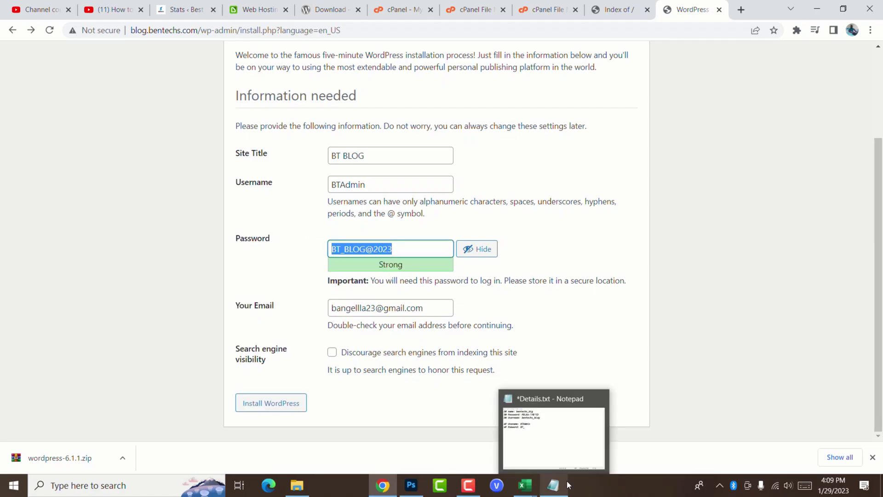
Step: Paste the new admin password into the credentials notes file
{"action": "left_click", "coordinate": [567, 481]}
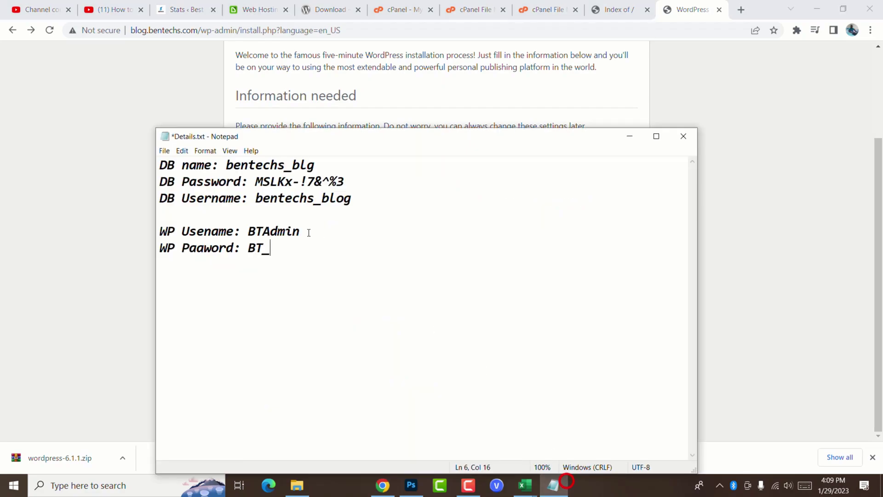
{"action": "double_click", "coordinate": [282, 254]}
{"action": "key", "text": "ctrl+v"}
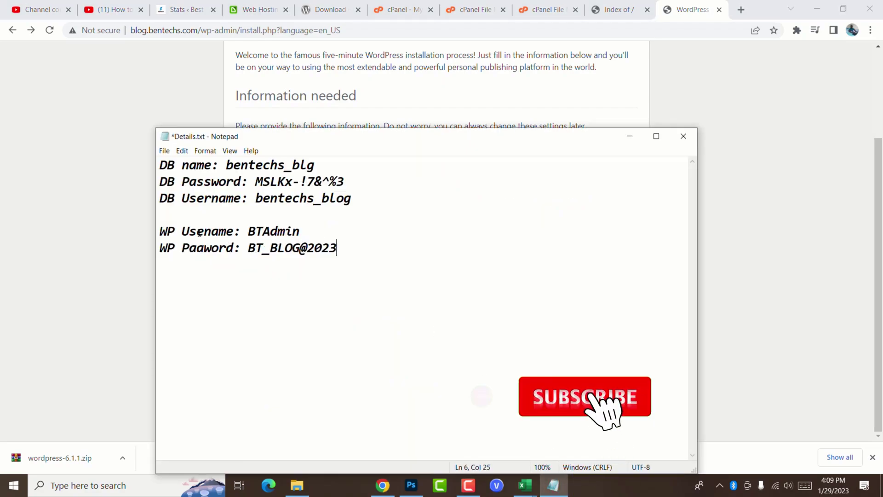
{"action": "left_click", "coordinate": [382, 485]}
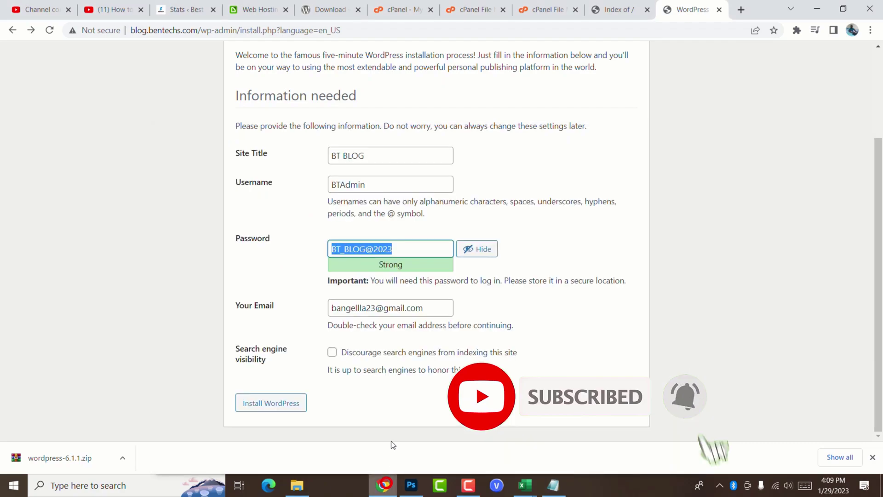
Step: Compare the admin username with the notes, check the e-mail, and install WordPress
{"action": "double_click", "coordinate": [366, 184]}
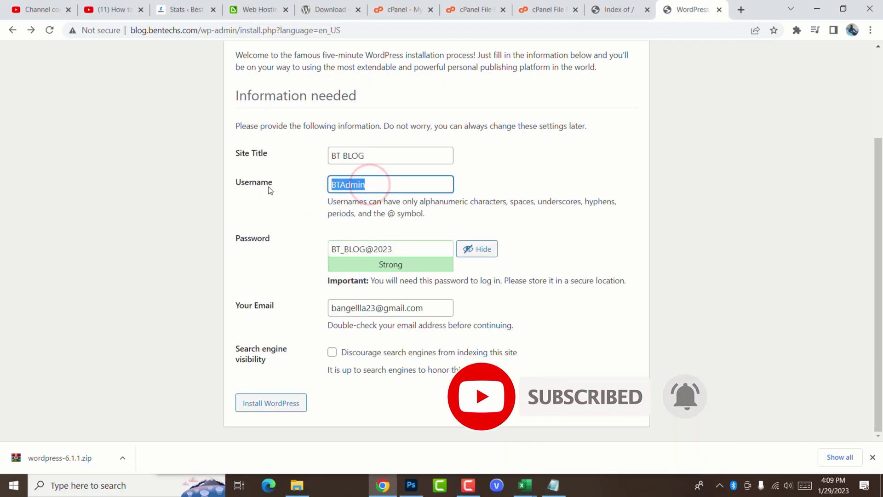
{"action": "left_click", "coordinate": [553, 486]}
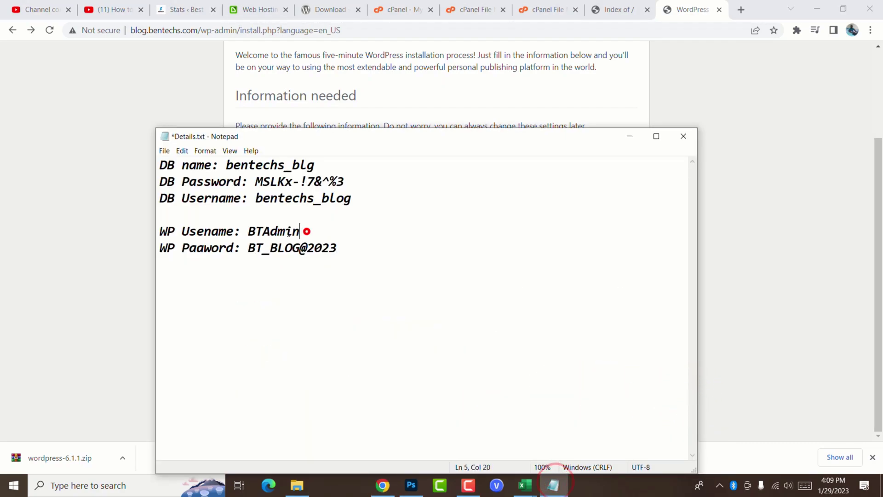
{"action": "left_click_drag", "start_coordinate": [306, 231], "coordinate": [249, 230]}
{"action": "left_click", "coordinate": [355, 268]}
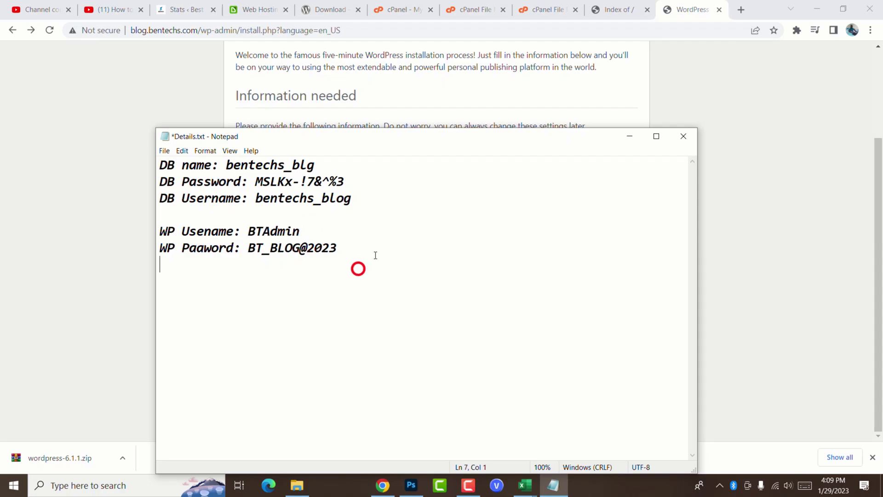
{"action": "left_click", "coordinate": [383, 485]}
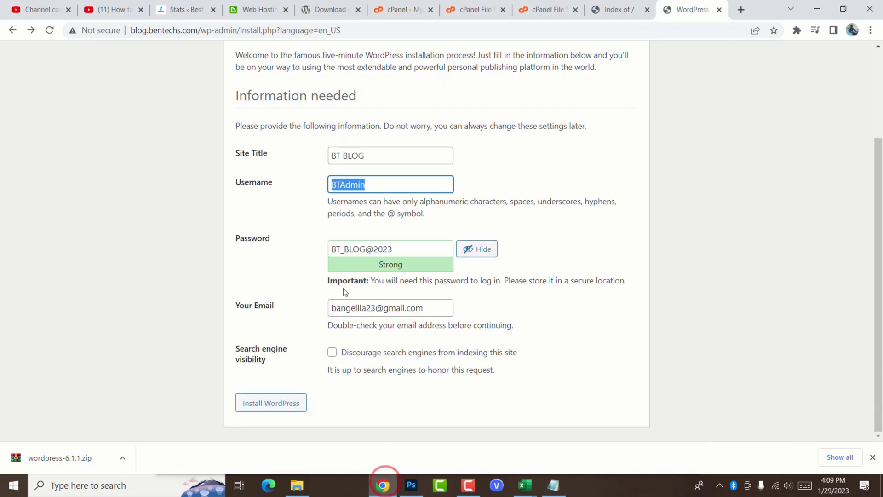
{"action": "left_click", "coordinate": [436, 306]}
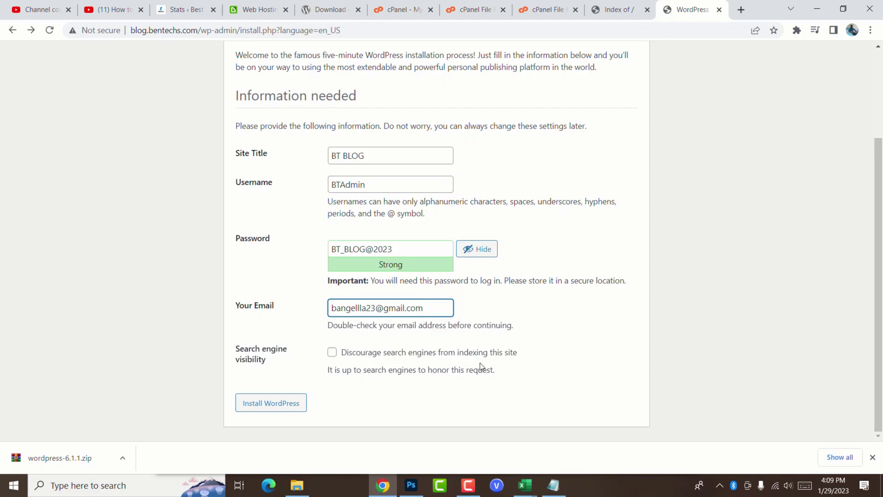
{"action": "left_click", "coordinate": [301, 297]}
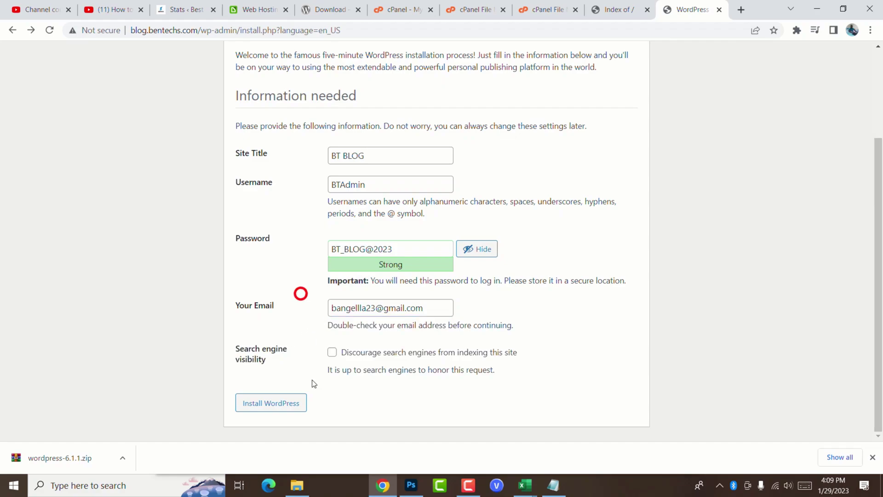
{"action": "left_click", "coordinate": [273, 403]}
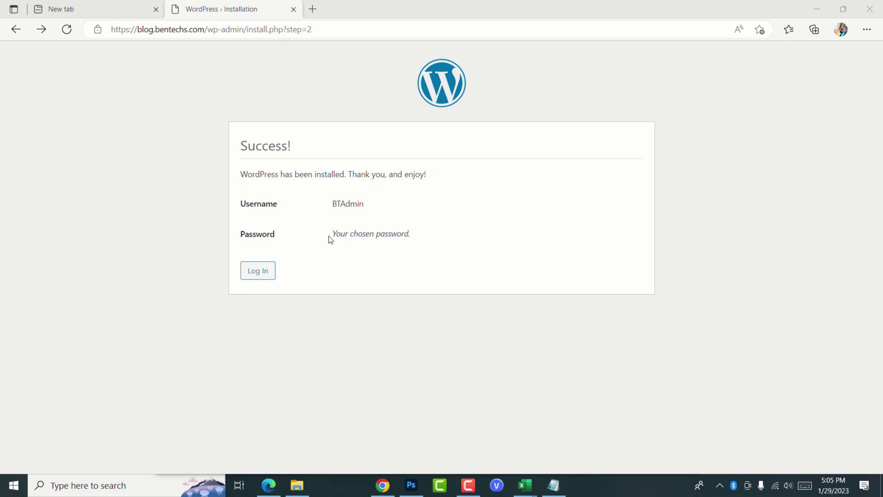
Step: Check the saved credentials against the Success page, then go to the blog's login page
{"action": "left_click", "coordinate": [553, 486]}
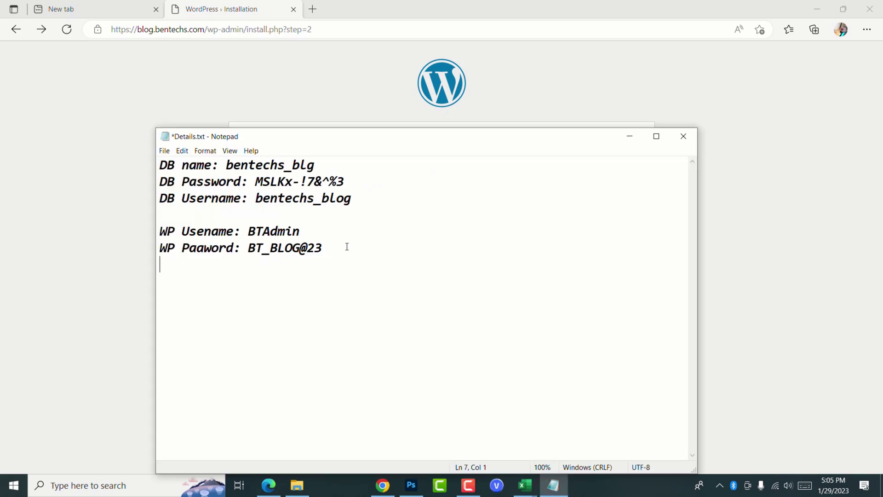
{"action": "left_click", "coordinate": [554, 486]}
{"action": "left_click", "coordinate": [254, 273]}
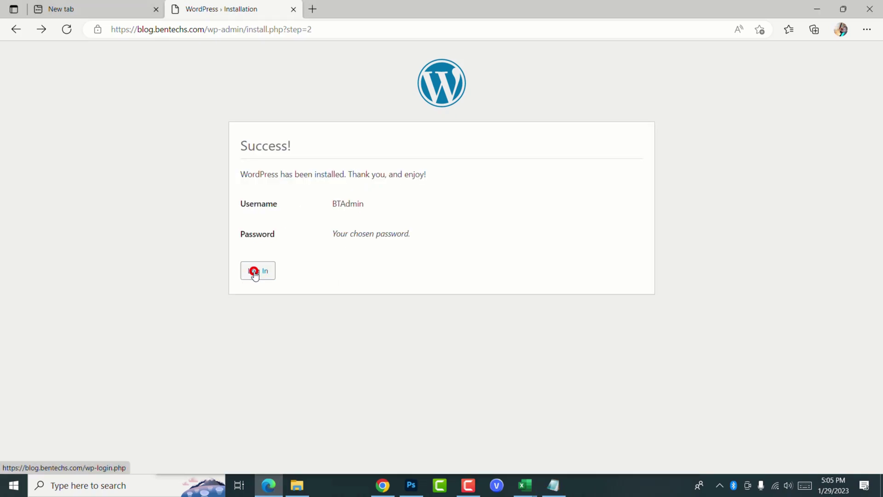
Step: Dismiss the saved-login suggestions over the username field on the login page
{"action": "double_click", "coordinate": [442, 191]}
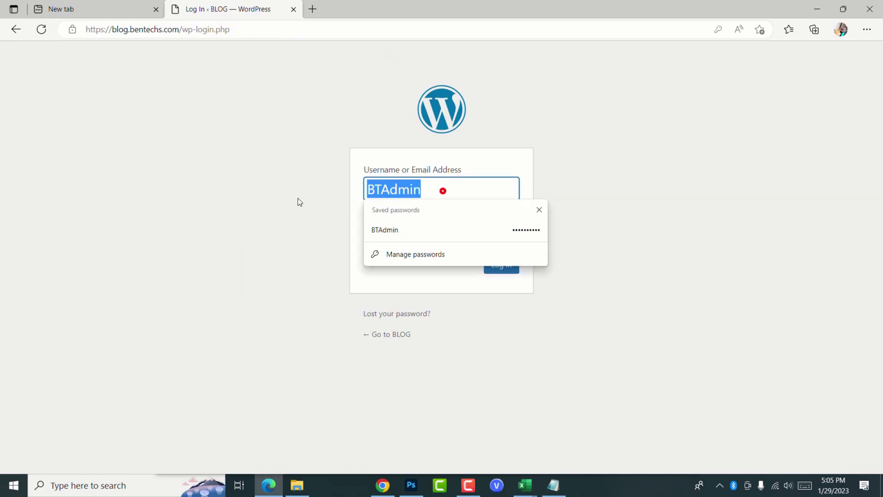
{"action": "left_click", "coordinate": [268, 201]}
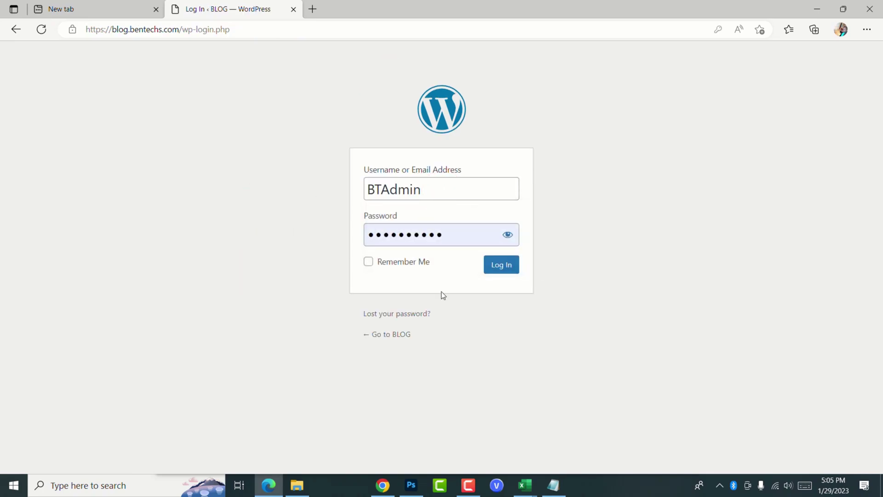
{"action": "left_click", "coordinate": [446, 192]}
Step: Review the database details and WordPress login lines in the credentials notes
{"action": "left_click", "coordinate": [559, 491]}
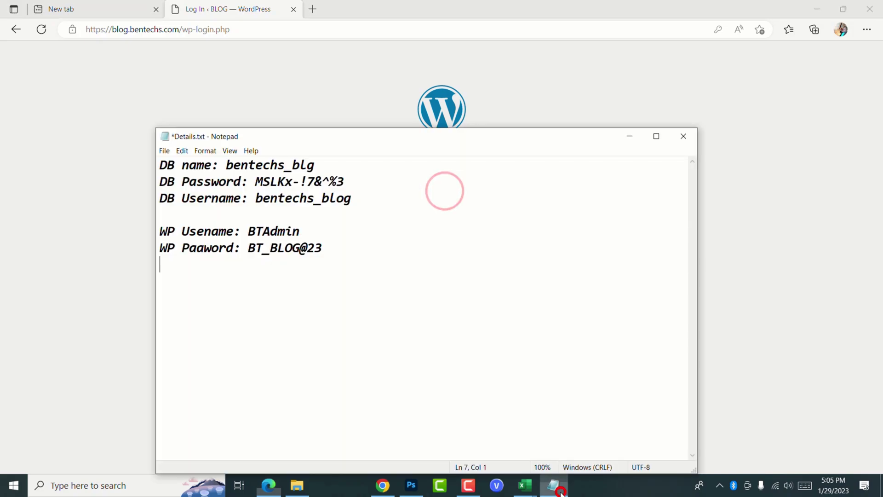
{"action": "left_click_drag", "start_coordinate": [160, 232], "coordinate": [348, 250]}
{"action": "left_click", "coordinate": [365, 244]}
{"action": "left_click", "coordinate": [367, 200]}
{"action": "left_click_drag", "start_coordinate": [366, 200], "coordinate": [152, 165]}
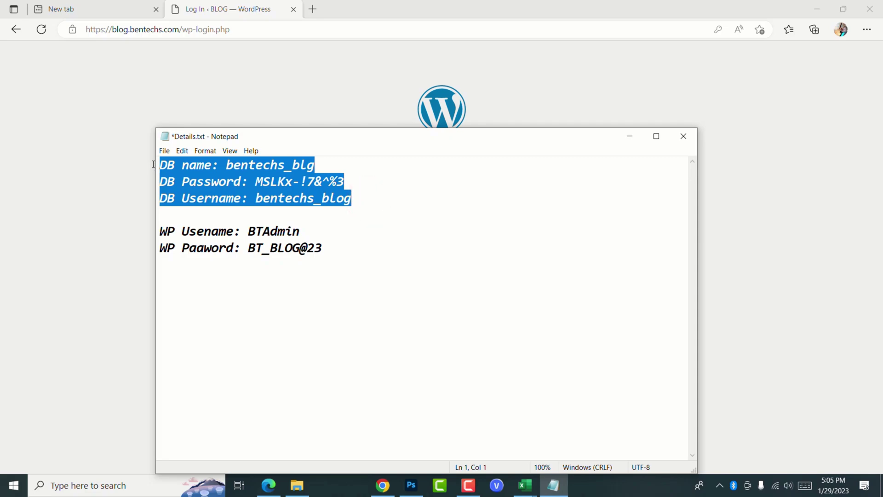
{"action": "left_click", "coordinate": [240, 231]}
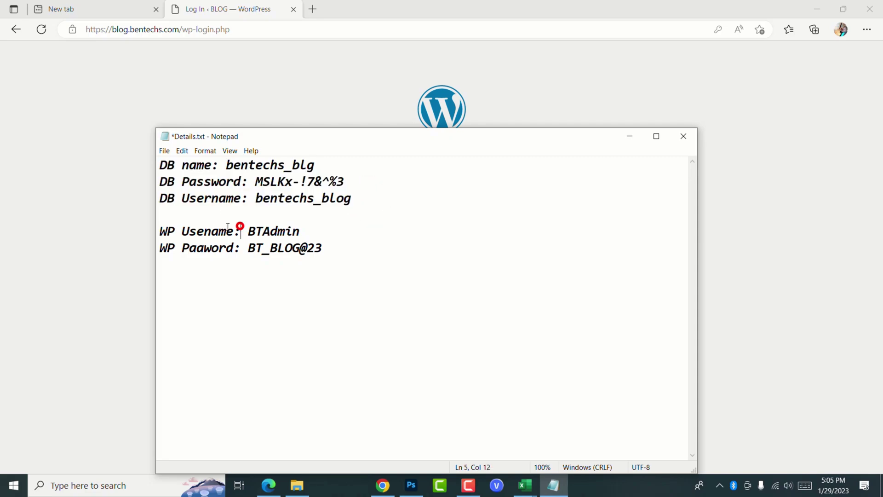
{"action": "left_click_drag", "start_coordinate": [161, 231], "coordinate": [345, 244]}
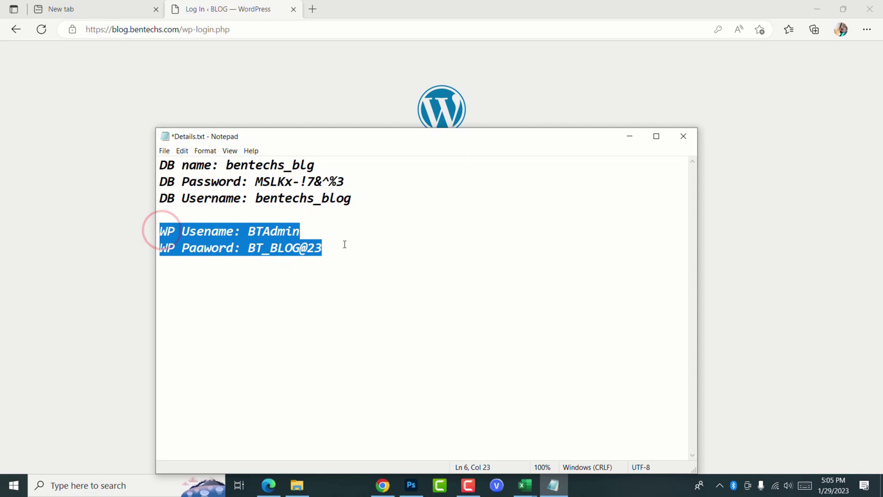
{"action": "left_click", "coordinate": [277, 245]}
Step: Return to the login page and log in to the WordPress admin
{"action": "key", "text": "alt+Tab"}
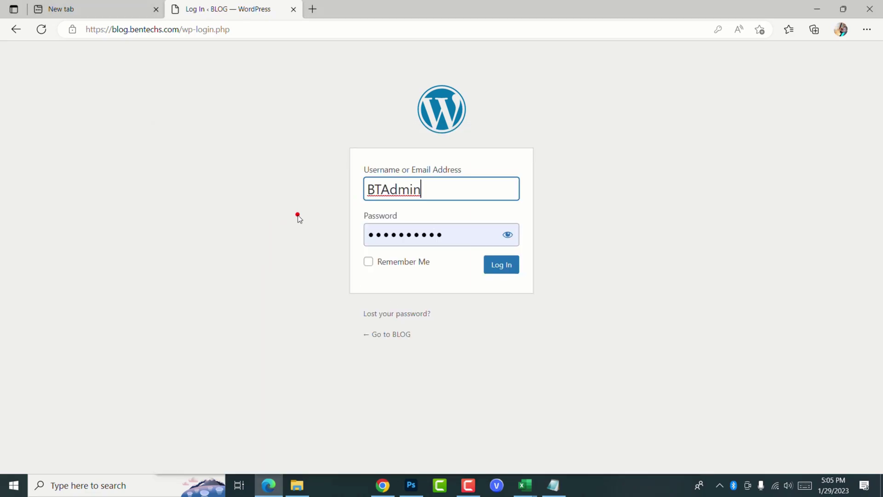
{"action": "left_click", "coordinate": [296, 215]}
{"action": "left_click", "coordinate": [502, 263]}
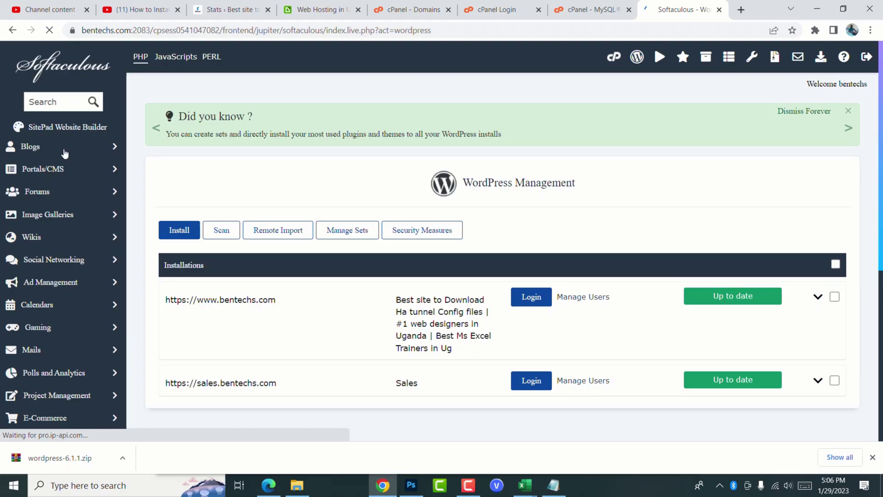
{"action": "scroll", "coordinate": [128, 154], "scroll_direction": "down", "scroll_amount": 3}
{"action": "scroll", "coordinate": [129, 149], "scroll_direction": "up", "scroll_amount": 3}
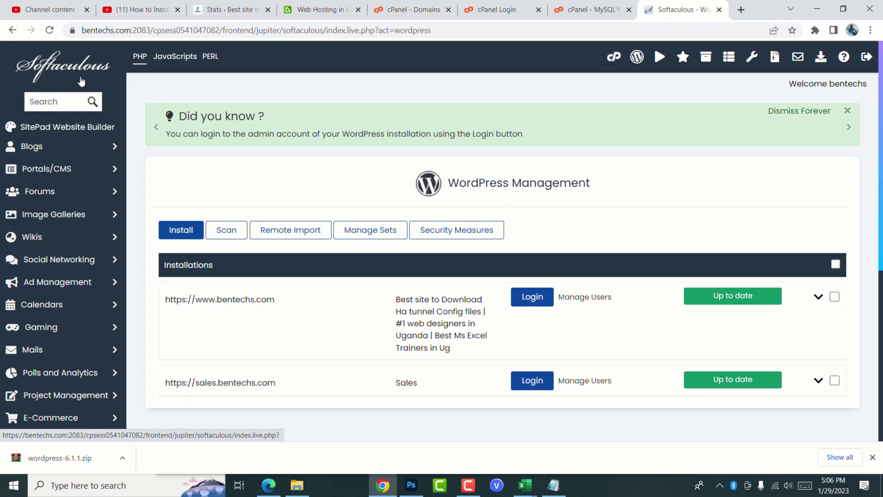
{"action": "scroll", "coordinate": [724, 229], "scroll_direction": "down", "scroll_amount": 3}
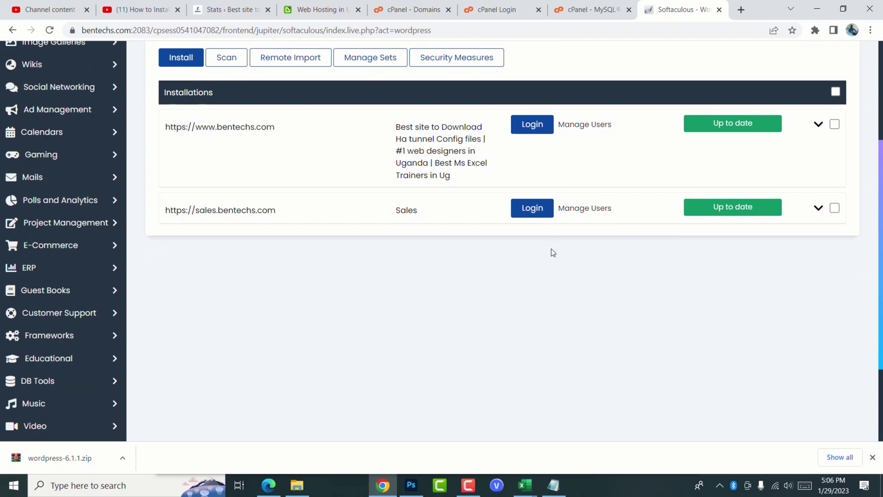
{"action": "scroll", "coordinate": [553, 252], "scroll_direction": "up", "scroll_amount": 3}
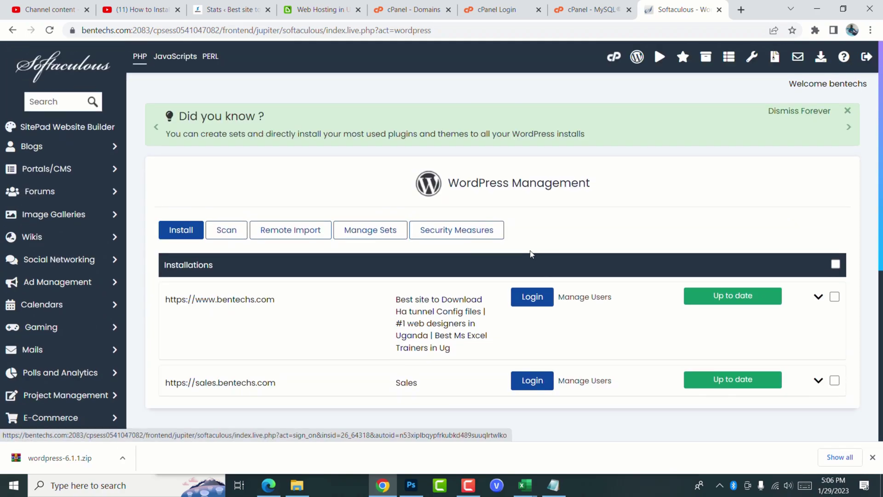